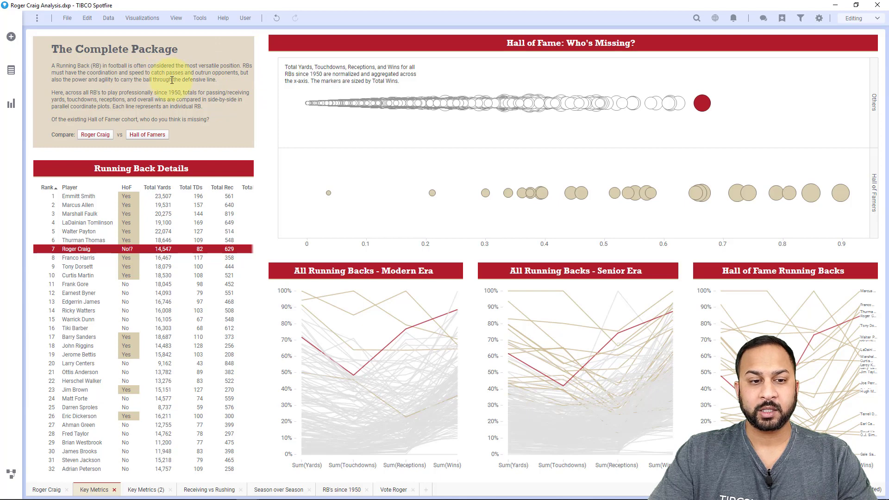
- Mark Roger Craig, then all the Hall of Famers, across the table, bubble chart and line charts
left_click(99, 135)
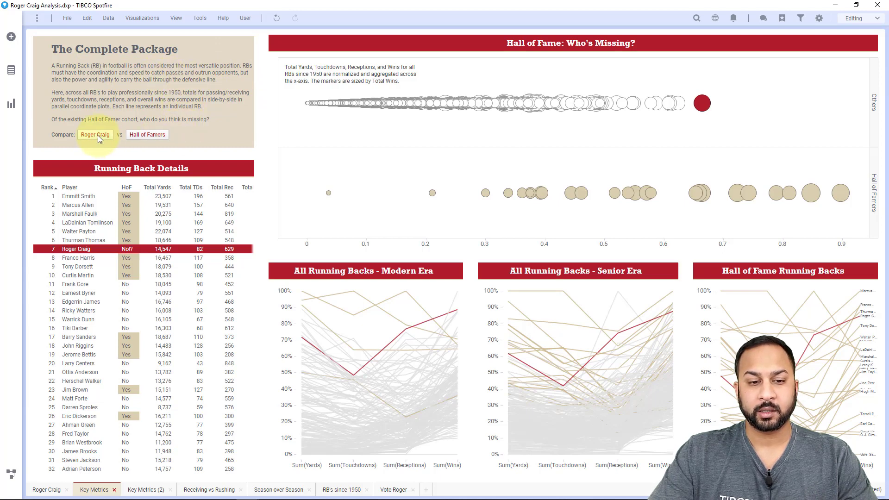
left_click(146, 135)
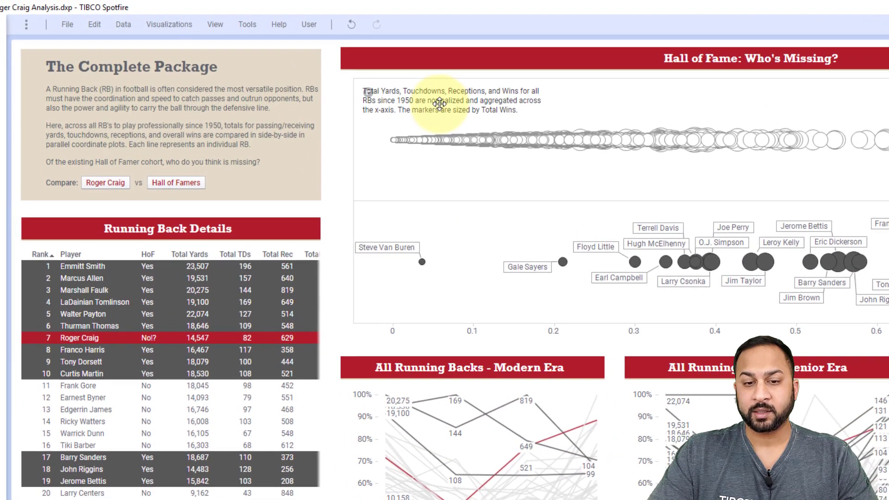
- Clear the marking so the Hall of Famers return to tan, then browse the Visualizations menu without choosing
double_click(439, 103)
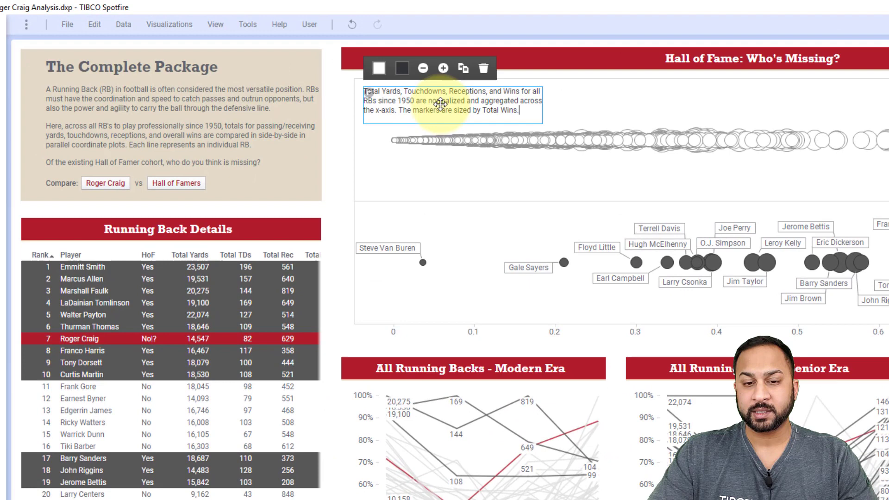
left_click(418, 201)
mouse_move(436, 102)
left_mouse_down()
mouse_move(506, 104)
mouse_move(491, 95)
mouse_move(443, 104)
left_mouse_up()
left_click(176, 30)
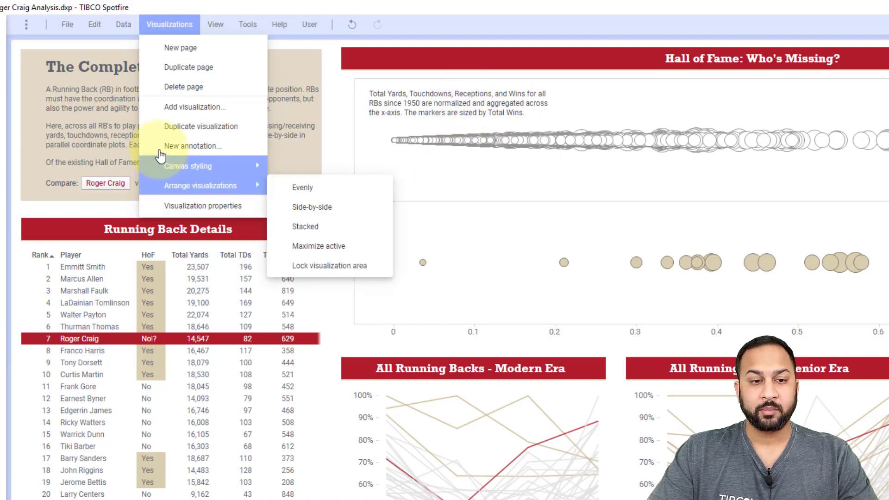
left_click(123, 115)
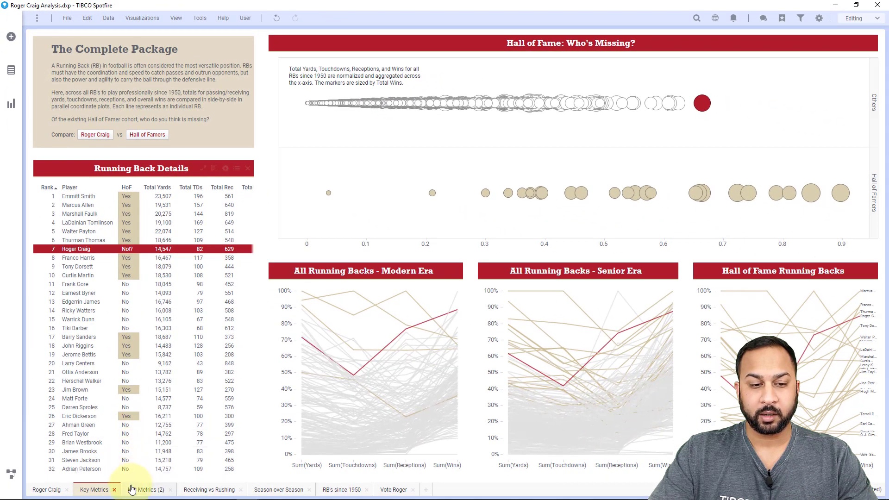
- On the Key Metrics (2) page, turn on the text area's title bar so 'Show Me!' appears
left_click(132, 489)
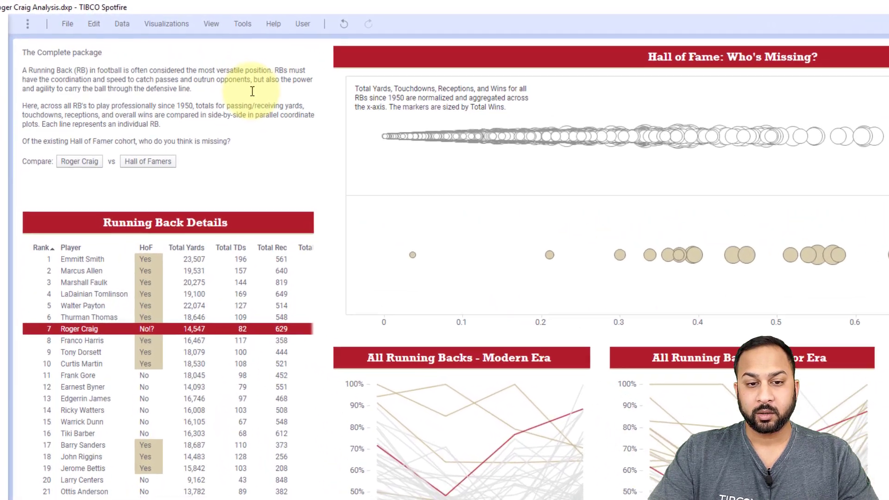
right_click(253, 92)
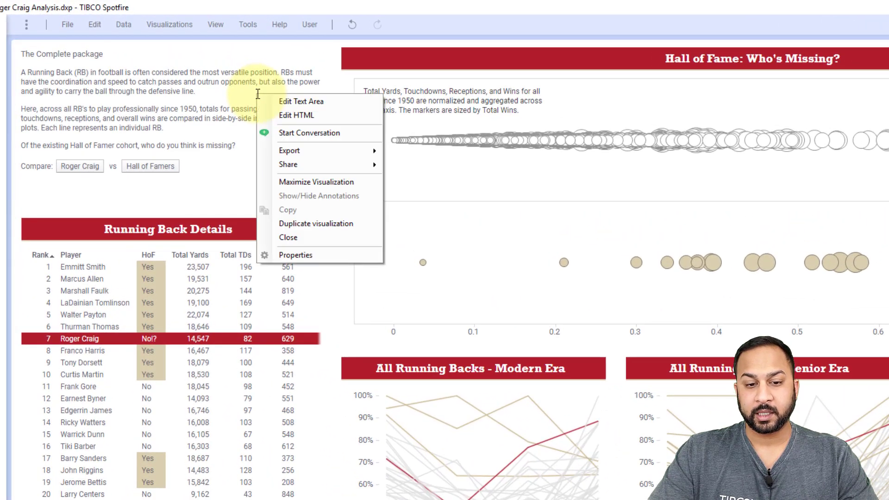
left_click(296, 254)
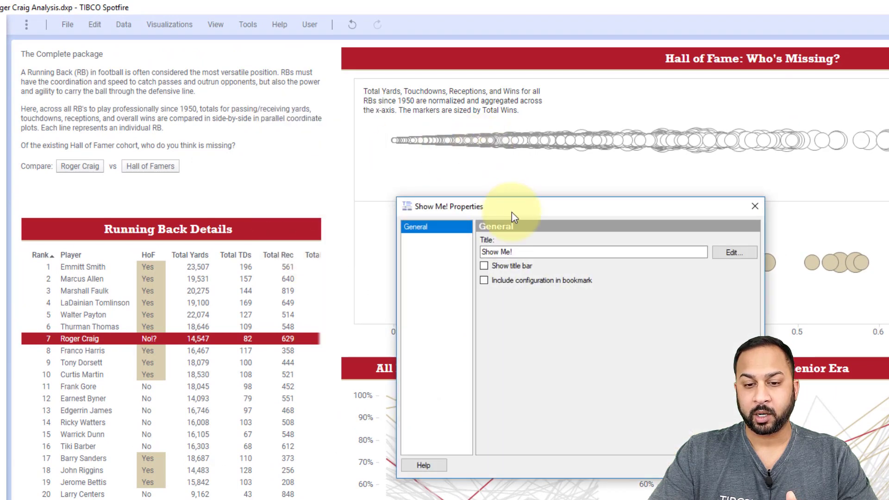
left_click(512, 267)
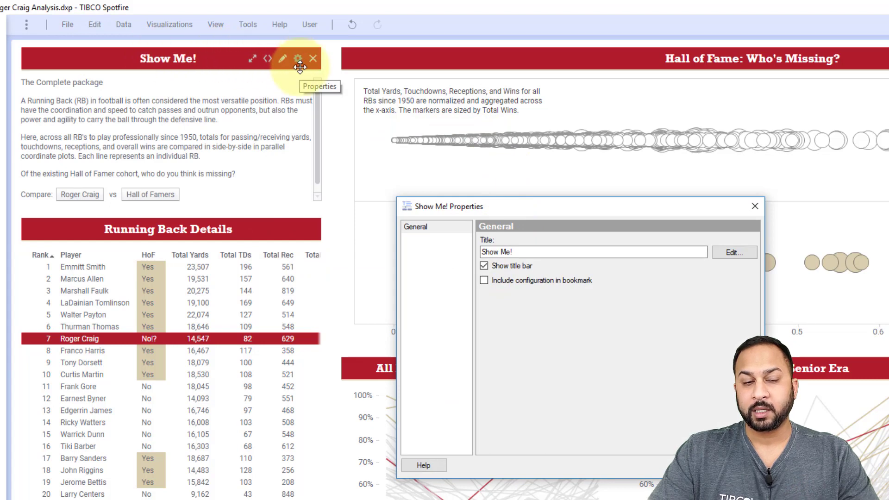
left_click(754, 206)
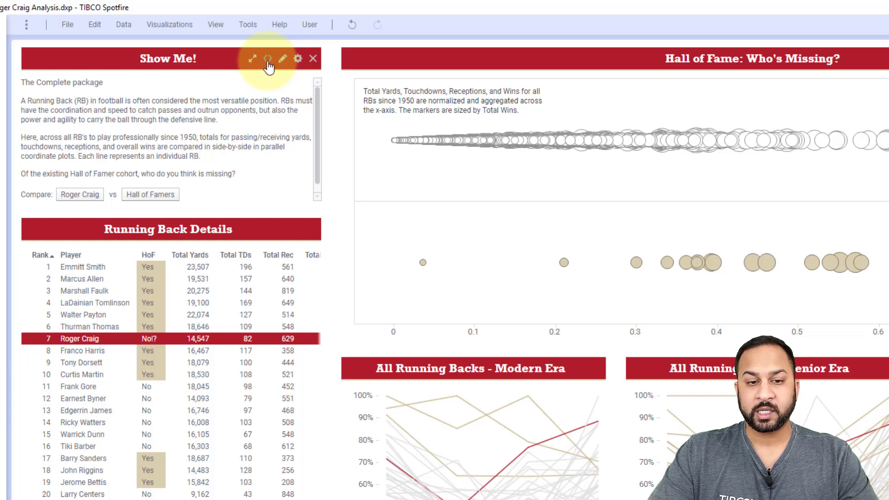
left_click(267, 60)
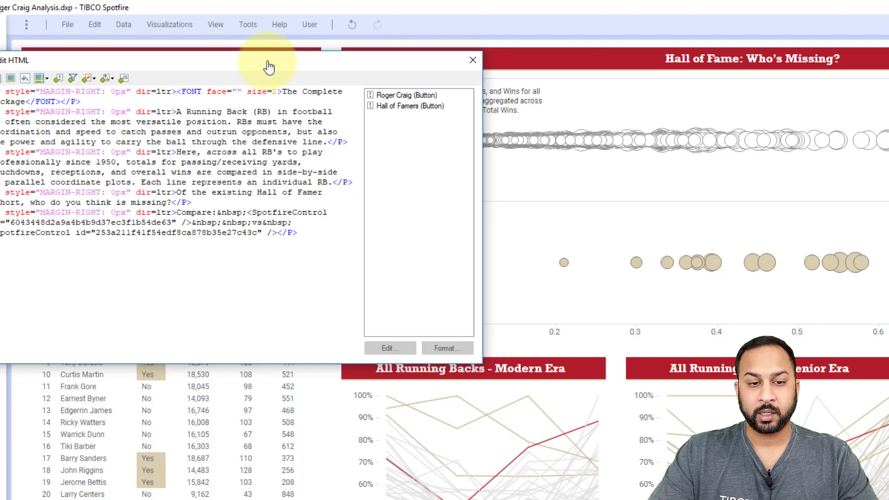
left_click_drag(267, 67, 610, 91)
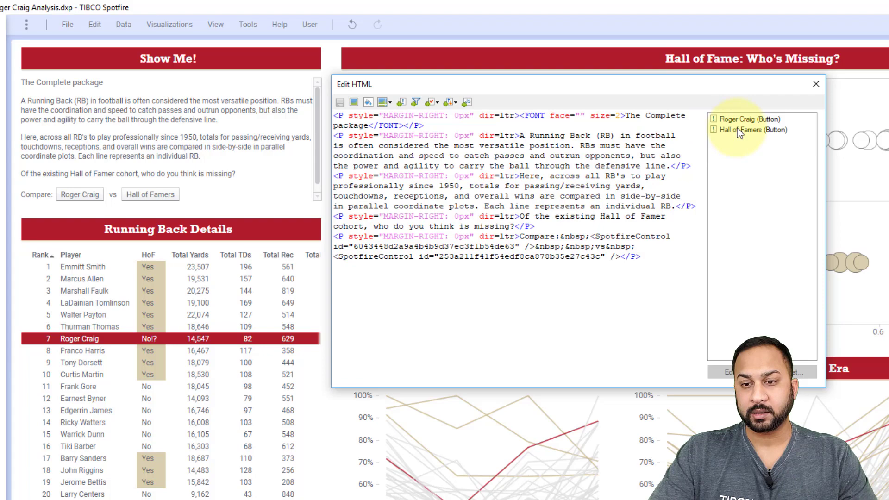
- Format the first line as a Rockwell, bold, size 18 heading reading 'The Complete Package'
left_click(815, 85)
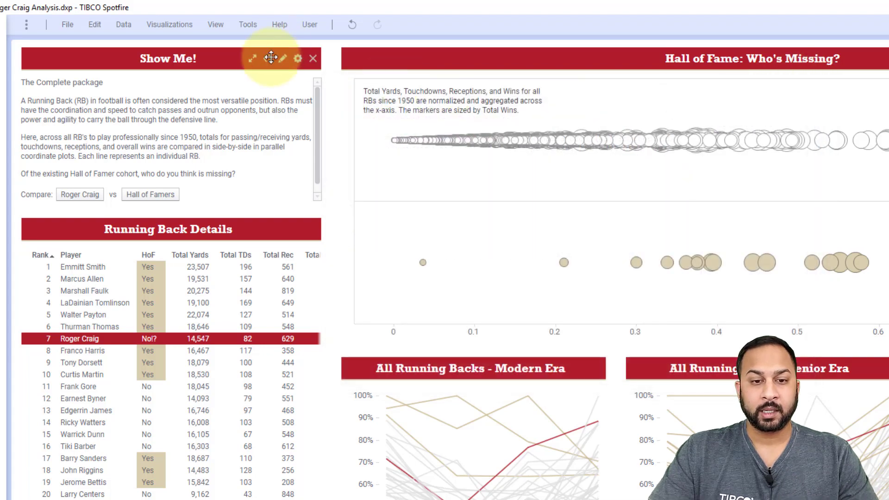
left_click(283, 60)
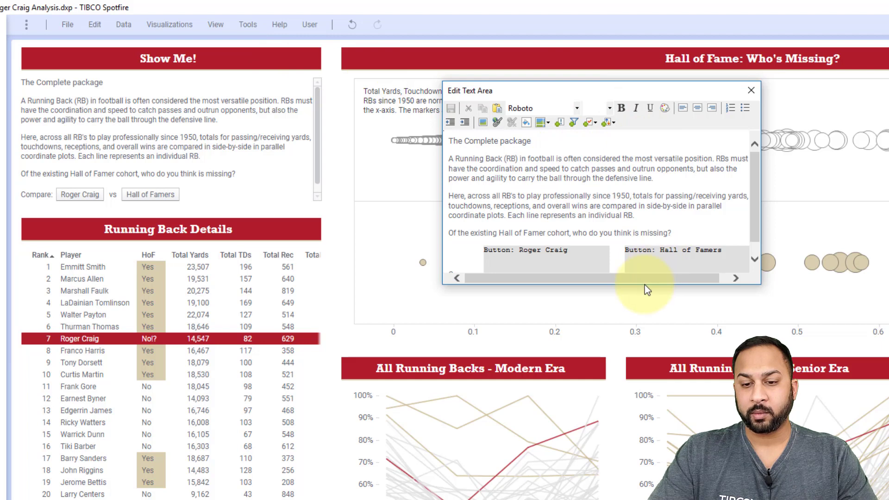
left_click_drag(644, 285, 645, 346)
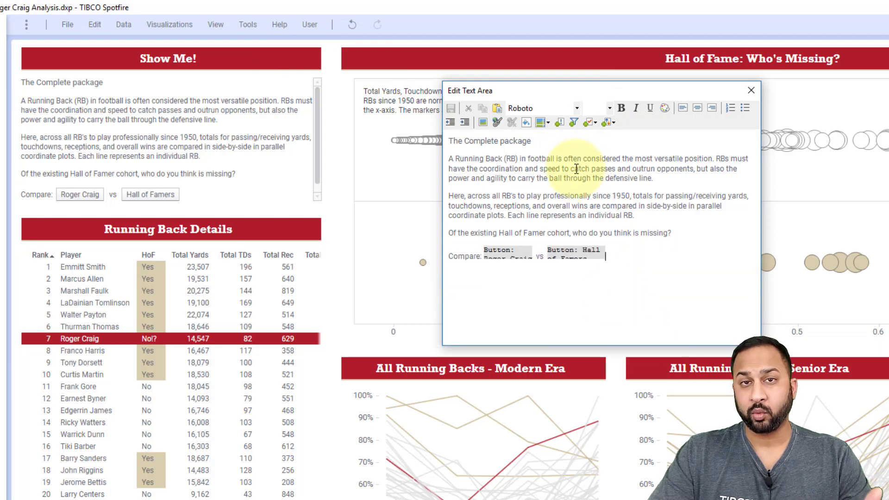
left_click_drag(532, 141, 453, 140)
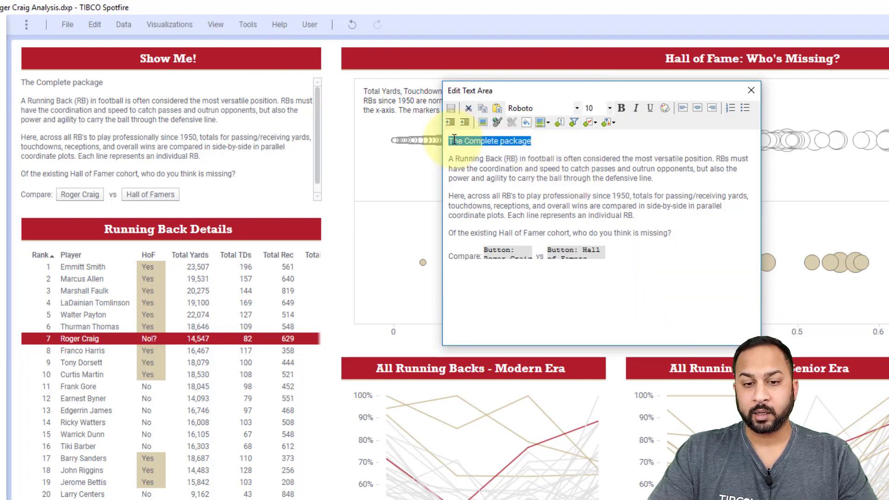
left_click(577, 108)
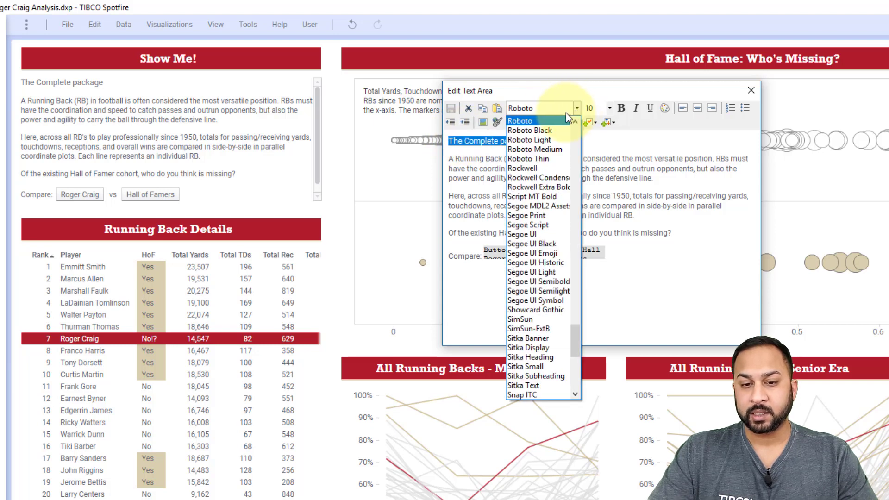
left_click(533, 168)
left_click(621, 109)
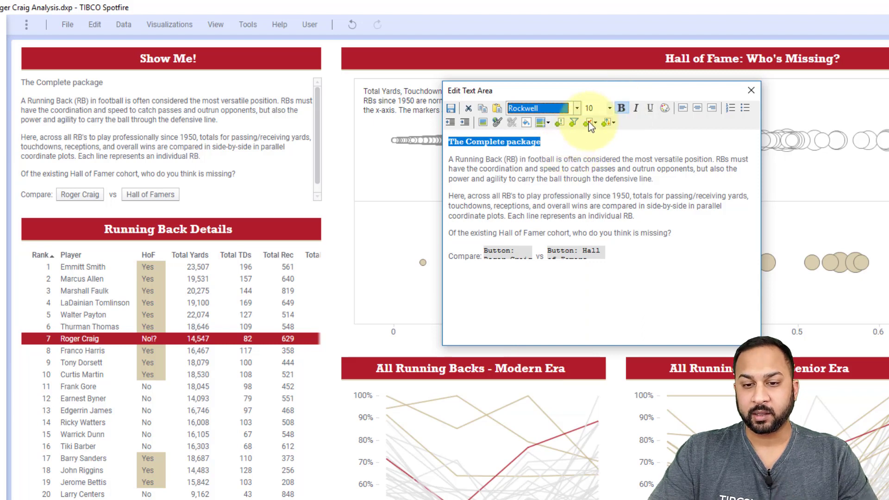
left_click(610, 110)
left_click(602, 155)
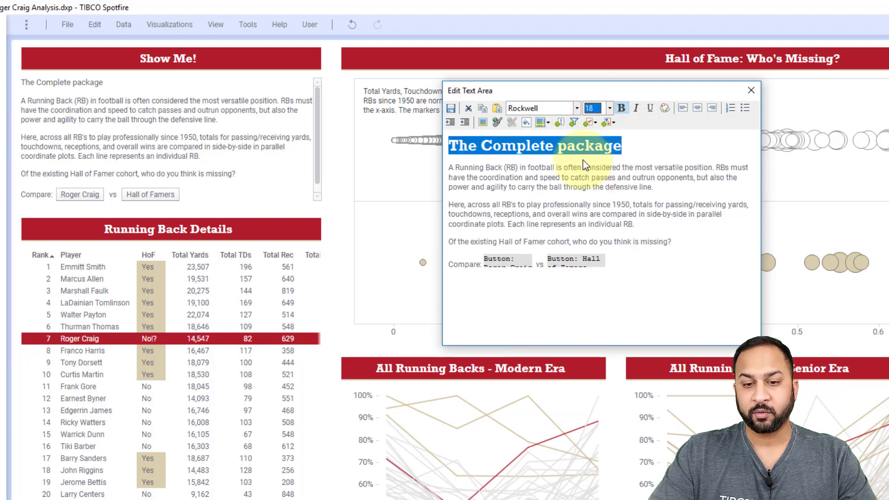
left_click(502, 146)
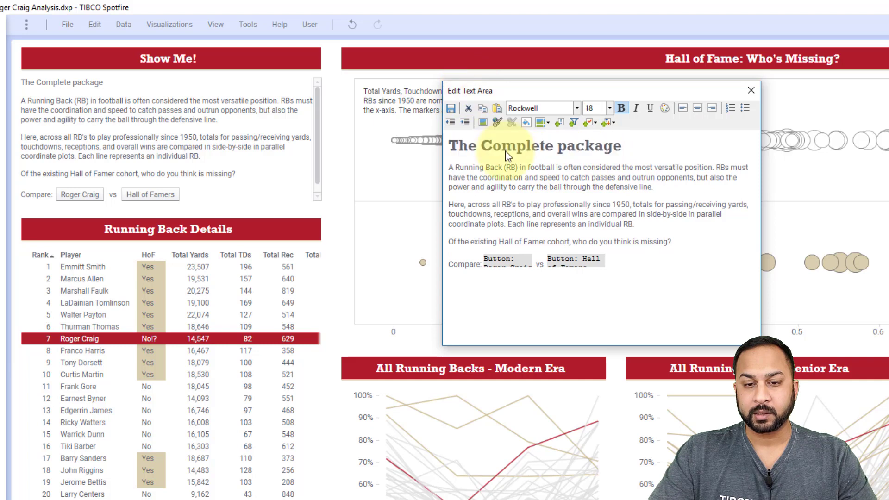
left_click(558, 146)
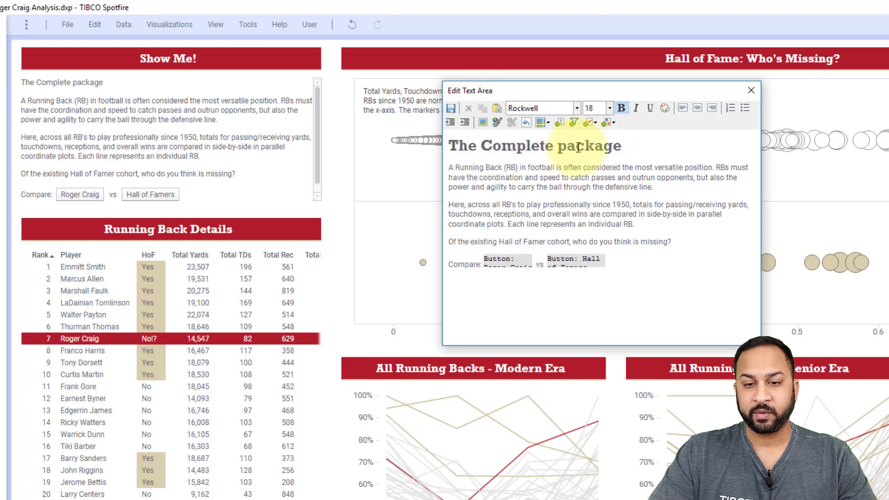
type("P")
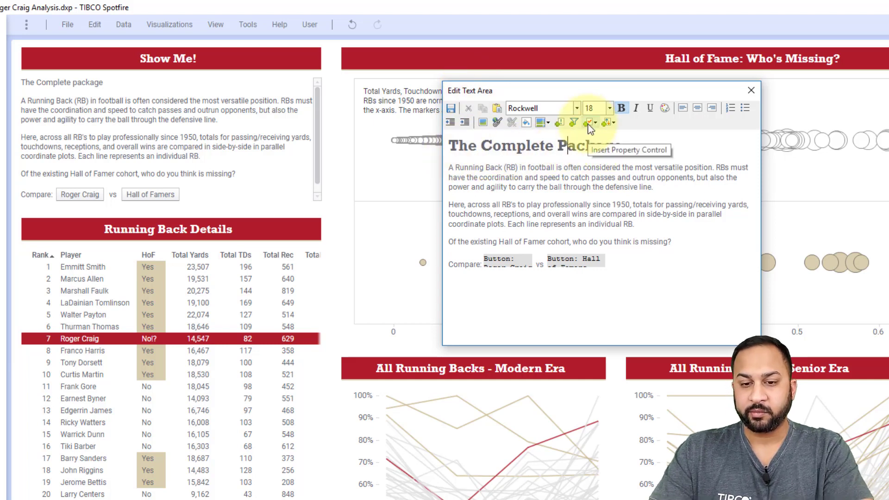
- Give the text area the dashboard's tan bubble colour as background and apply it
left_click(541, 167)
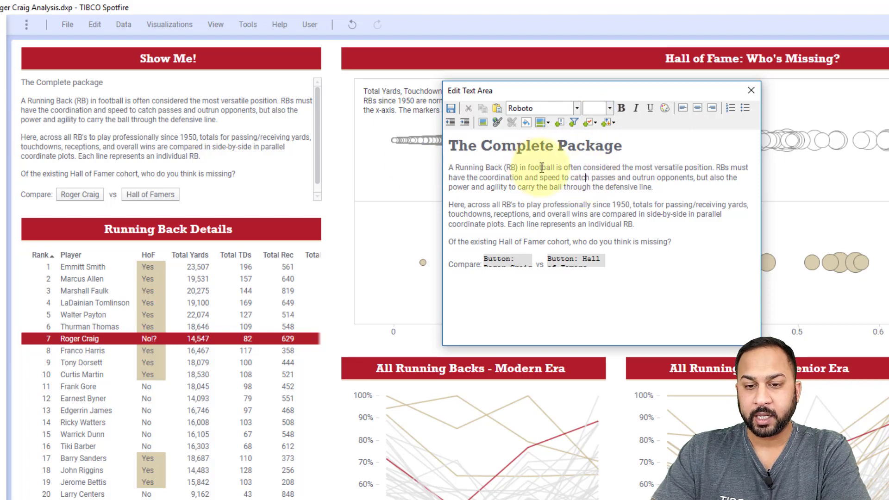
left_click(585, 177)
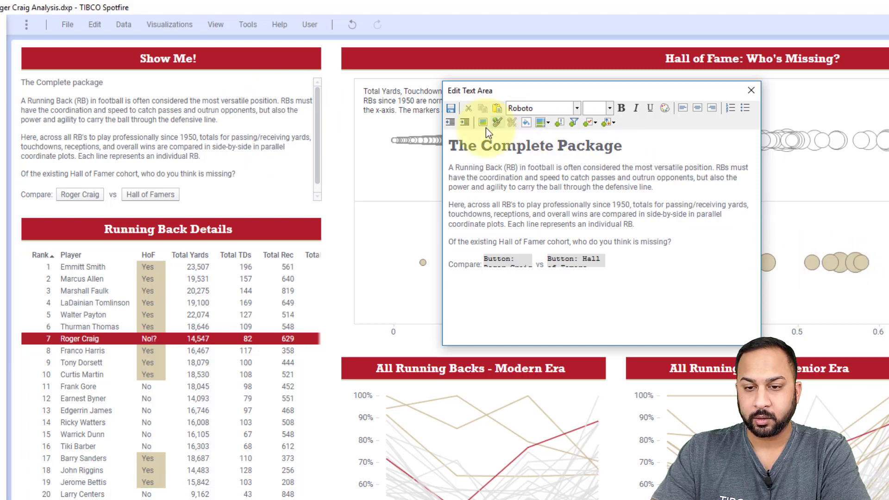
left_click(527, 122)
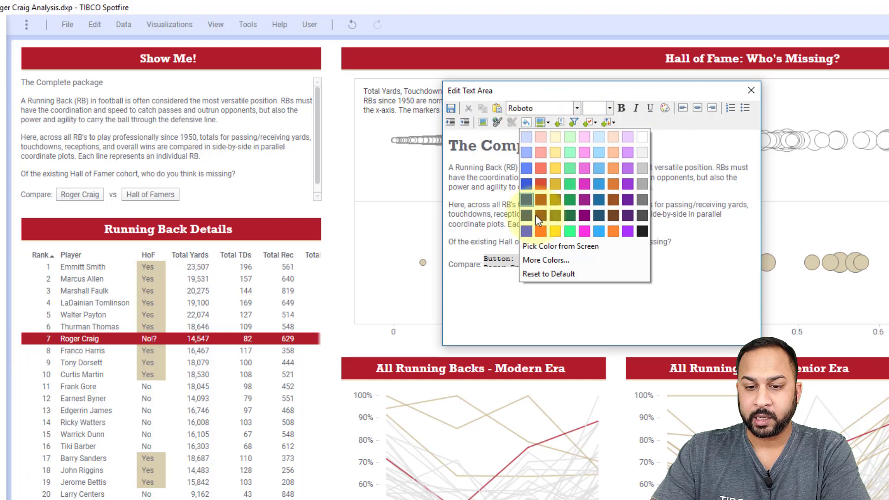
left_click(540, 248)
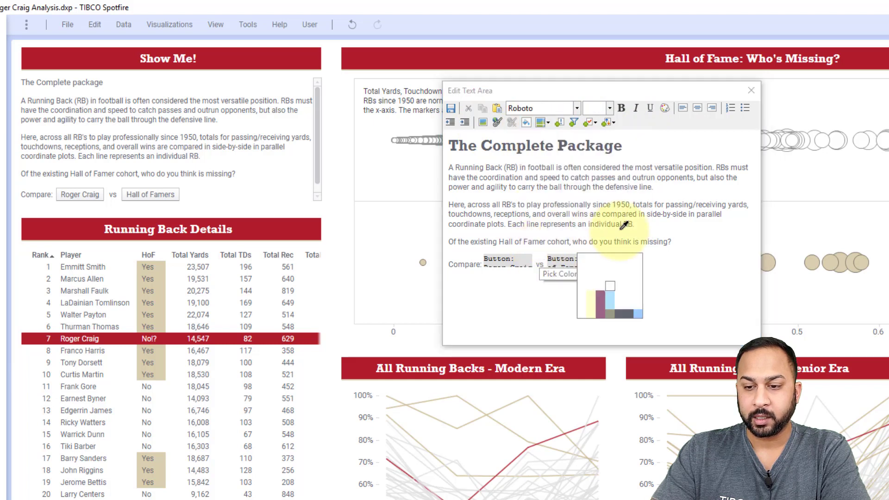
left_click(862, 260)
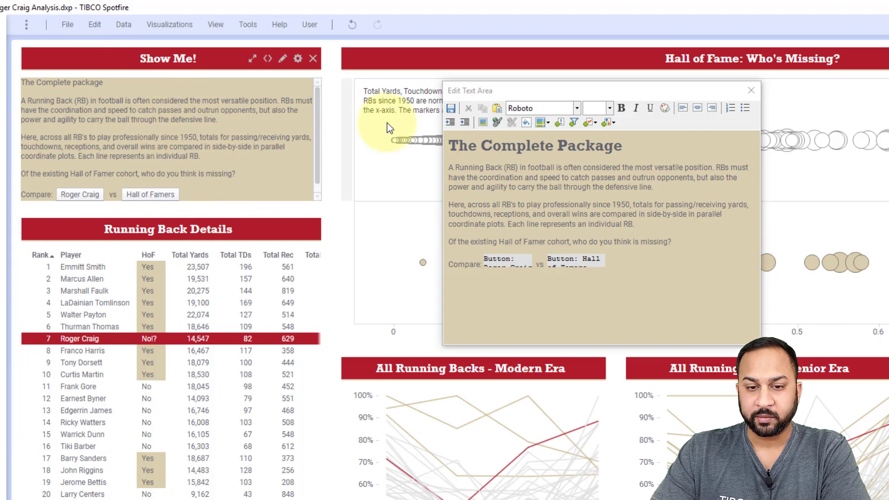
left_click(452, 120)
left_click(451, 111)
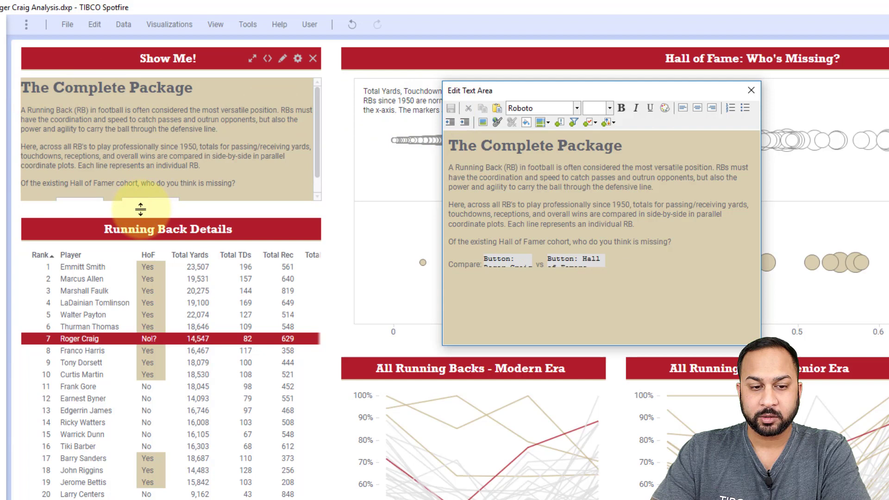
- Enlarge the Show Me! panel and format the Roger Craig button text bold in the header red
left_click_drag(141, 209, 136, 252)
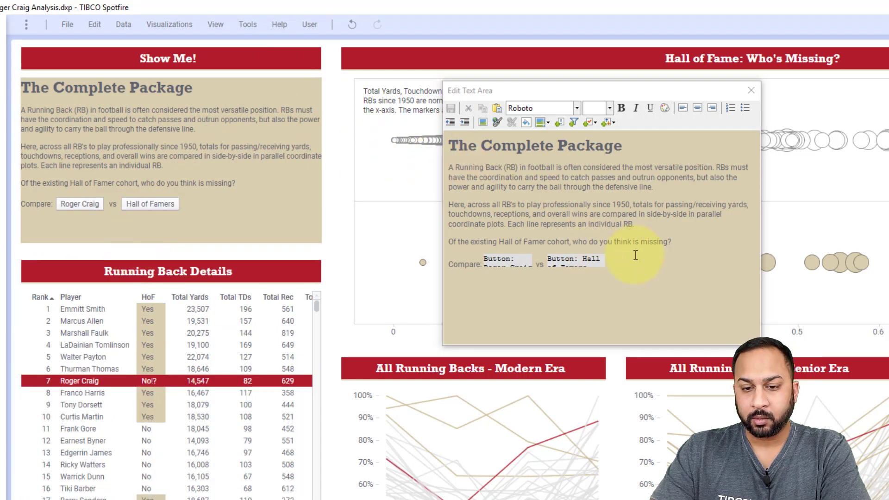
left_click(508, 258)
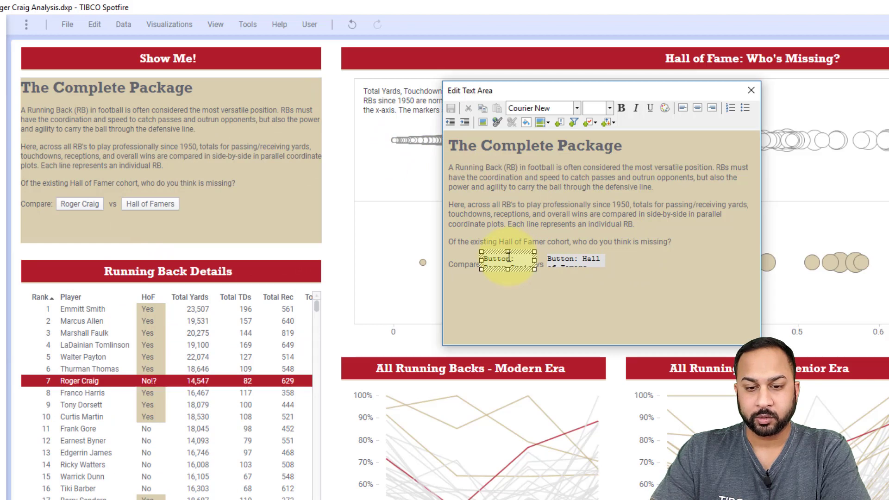
right_click(518, 258)
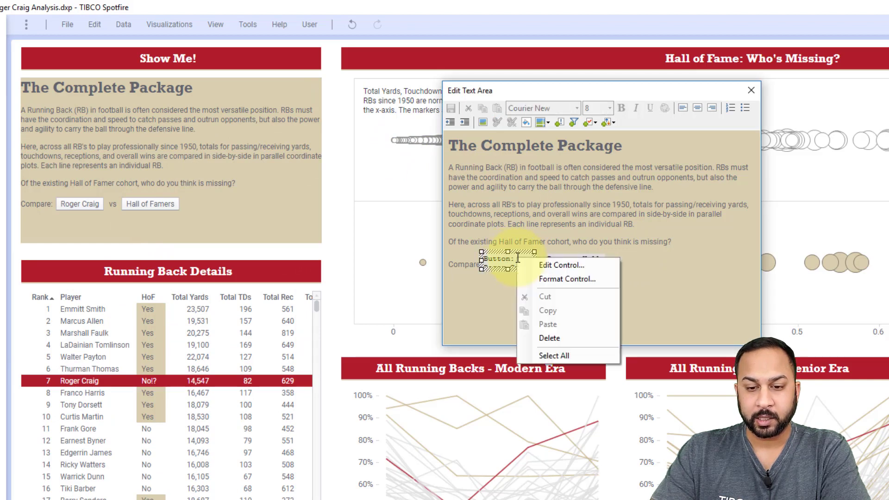
left_click(547, 277)
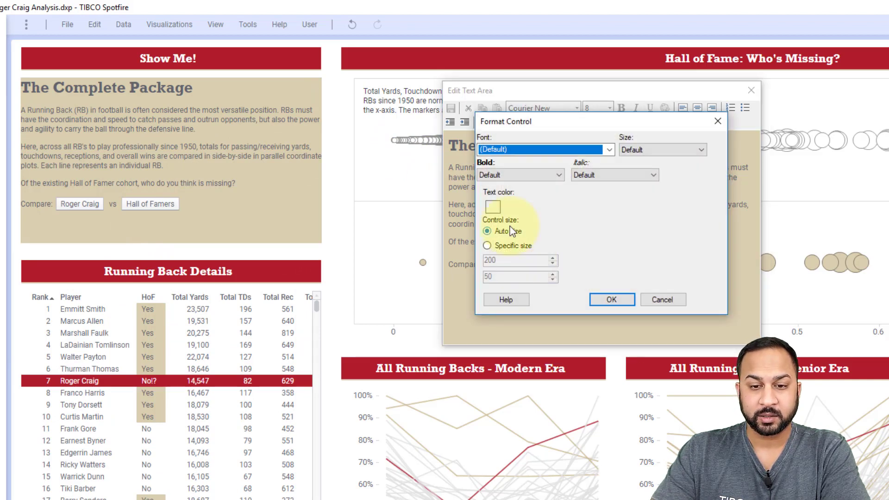
left_click(519, 175)
left_click(499, 195)
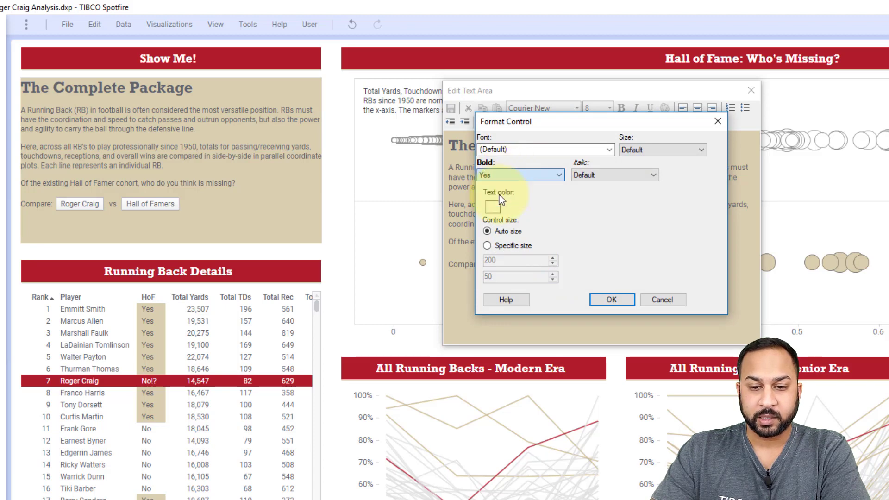
left_click(493, 207)
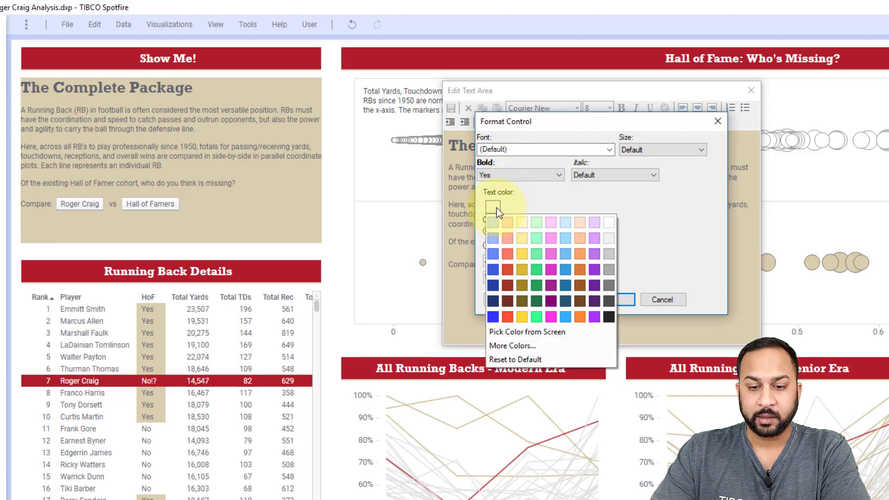
left_click(497, 328)
left_click(360, 365)
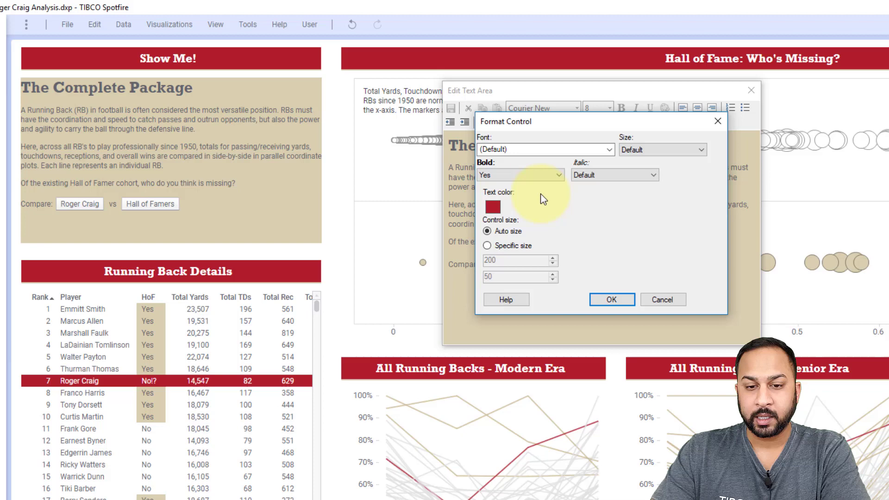
left_click(611, 300)
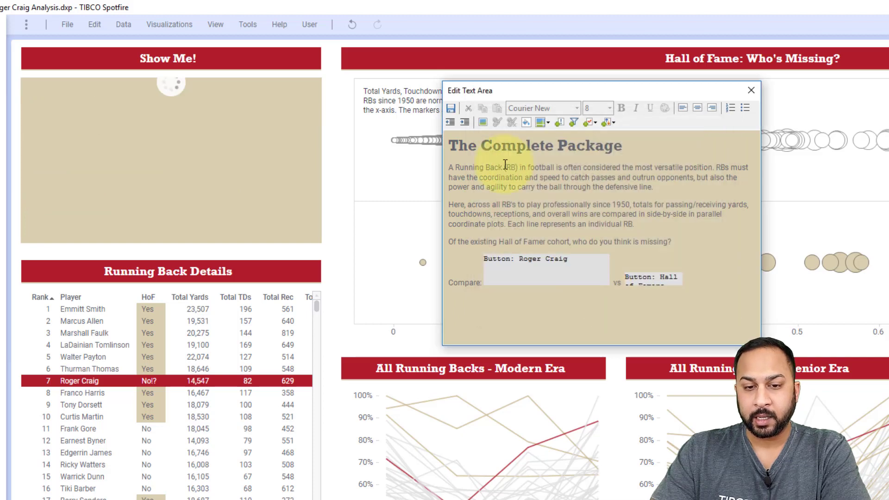
left_click(451, 109)
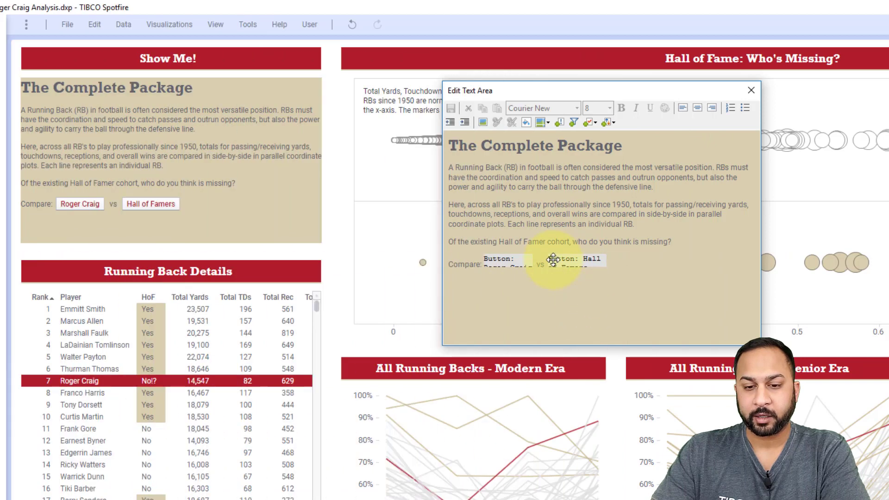
left_click(570, 266)
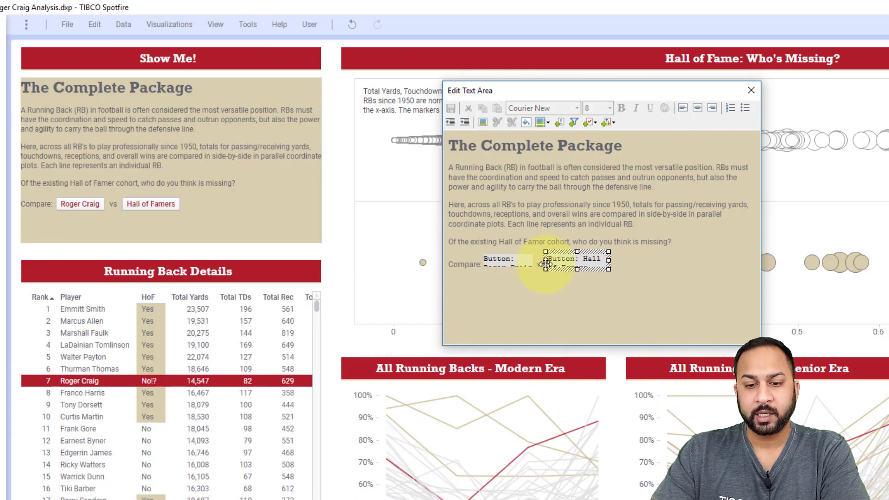
double_click(559, 259)
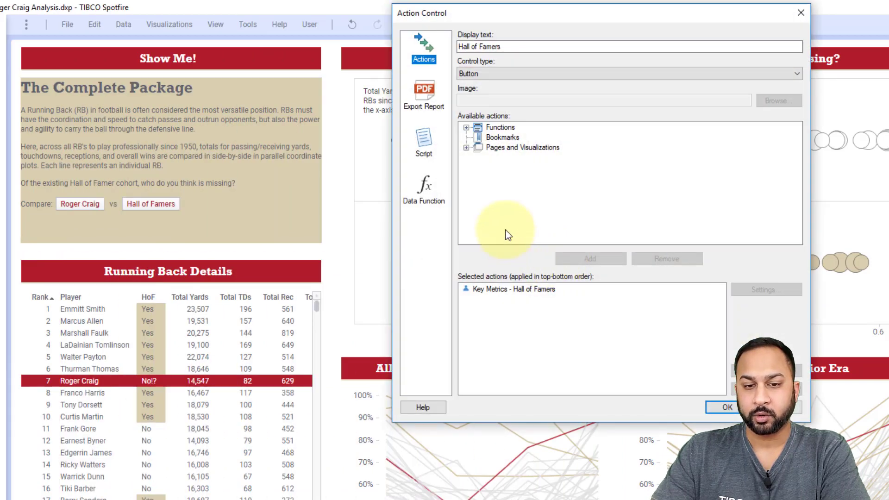
left_click_drag(532, 13, 618, 60)
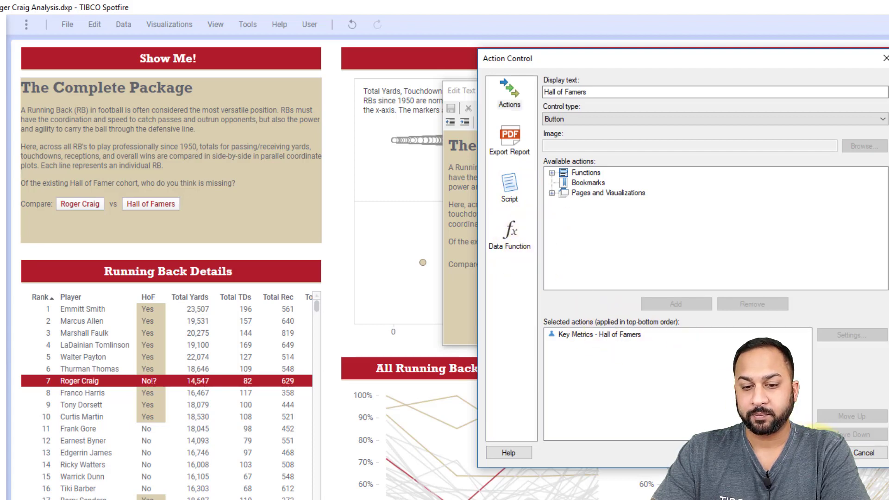
left_click(826, 452)
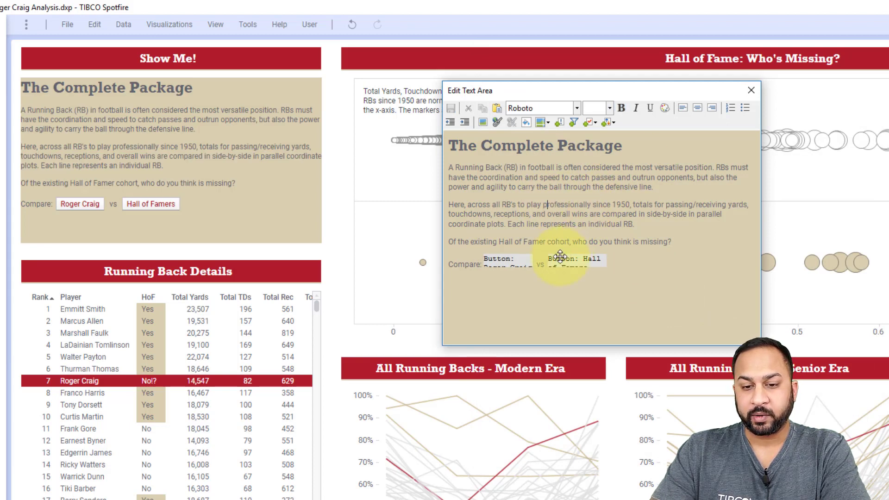
- Add two 'new paragraph' lines and a 'new line' line break below Compare, enlarging the panel
left_click(658, 257)
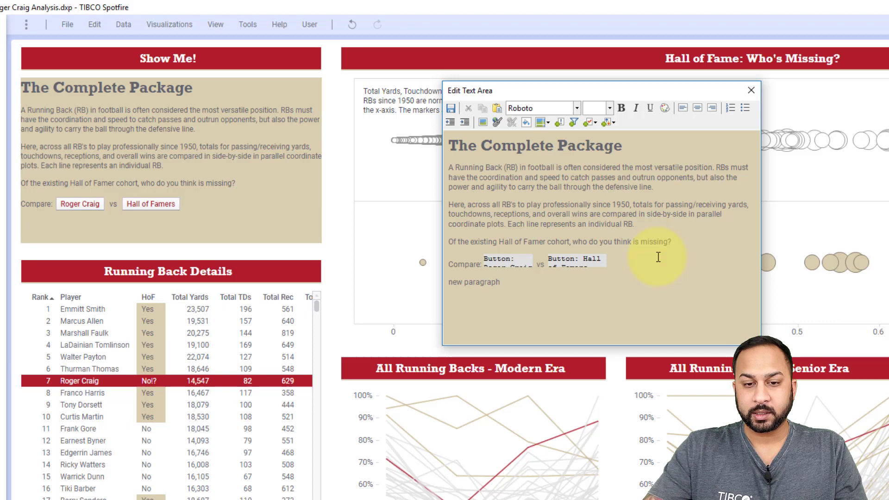
left_click(447, 108)
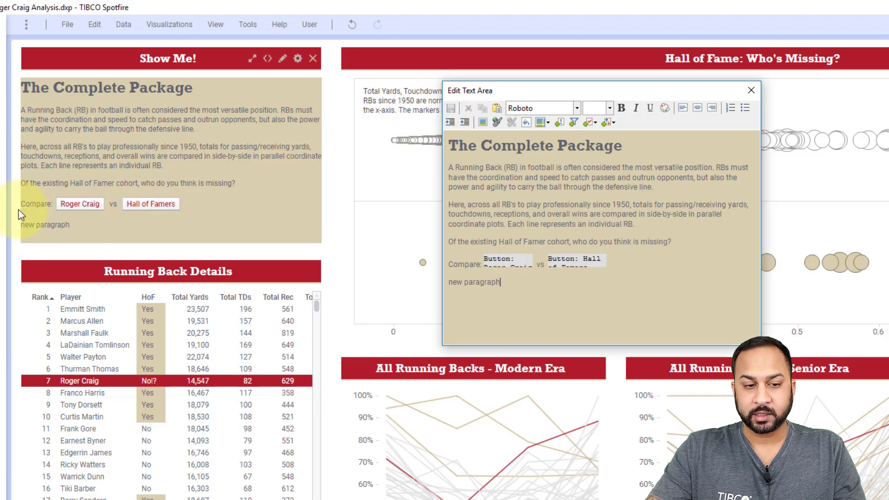
left_click_drag(100, 252, 100, 322)
left_click(527, 288)
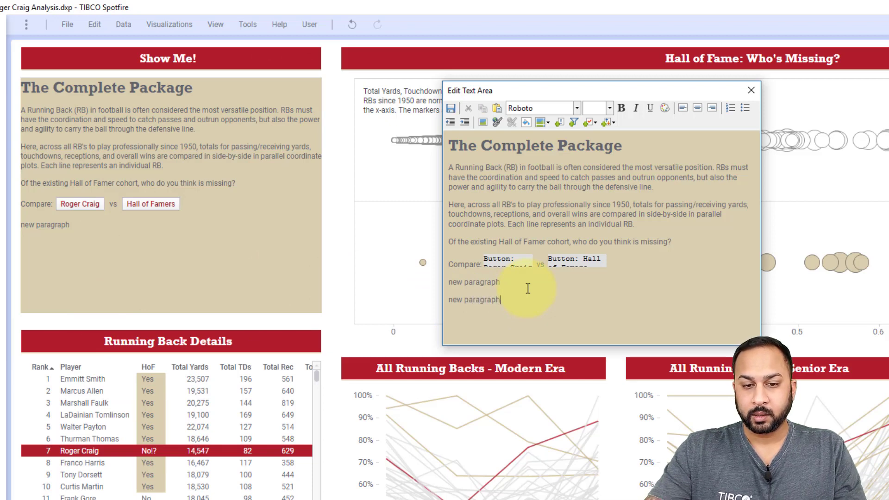
left_click(451, 108)
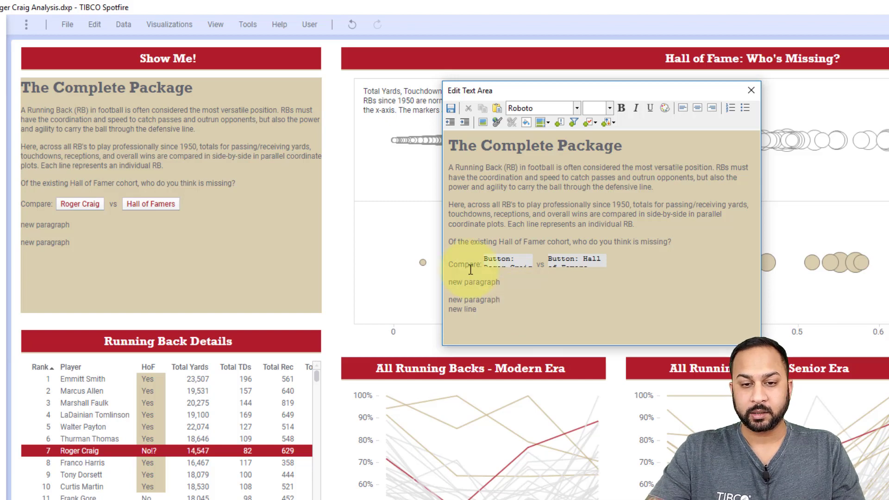
left_click(451, 108)
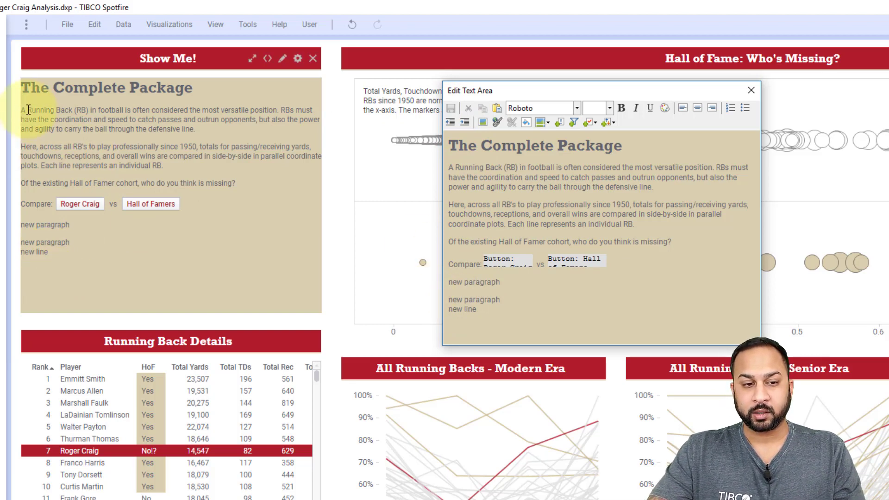
- Indent all the Show Me! text and delete the three sample lines below Compare
left_click_drag(487, 312, 446, 143)
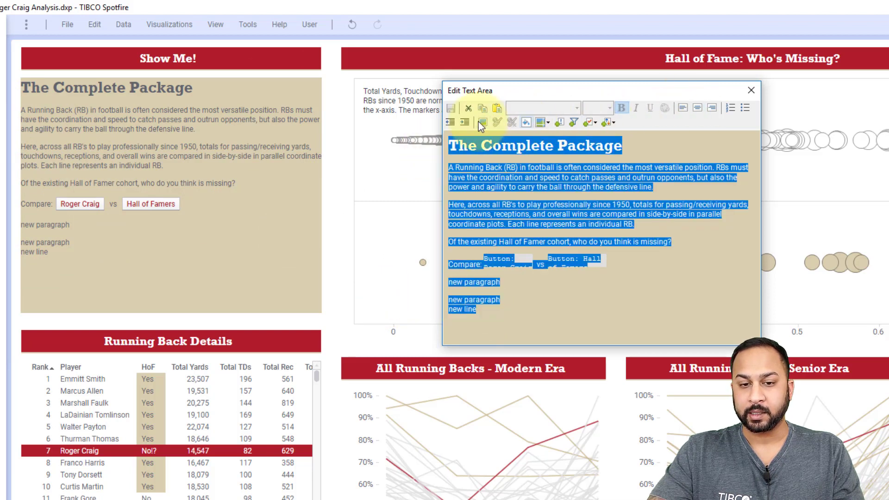
left_click(465, 123)
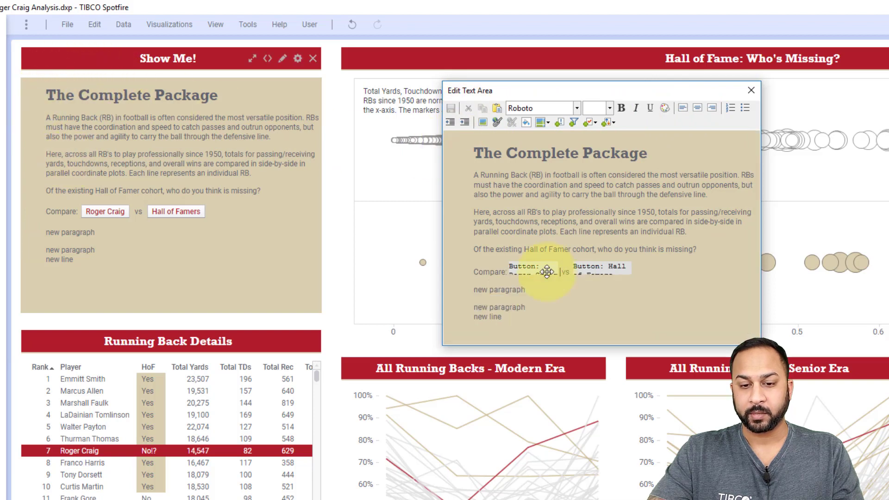
left_click_drag(530, 318, 476, 295)
key("Delete")
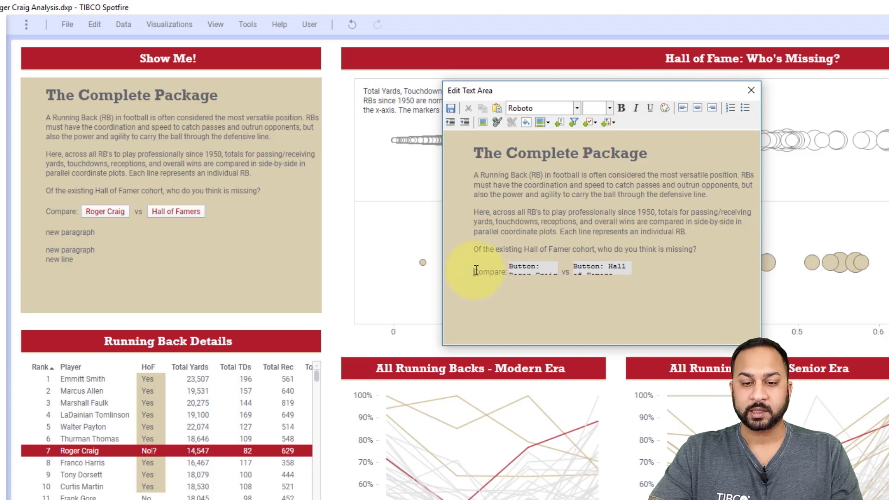
- Bold the 'Compare:' label, then look at and dismiss the Background Image options
left_click_drag(475, 271, 518, 281)
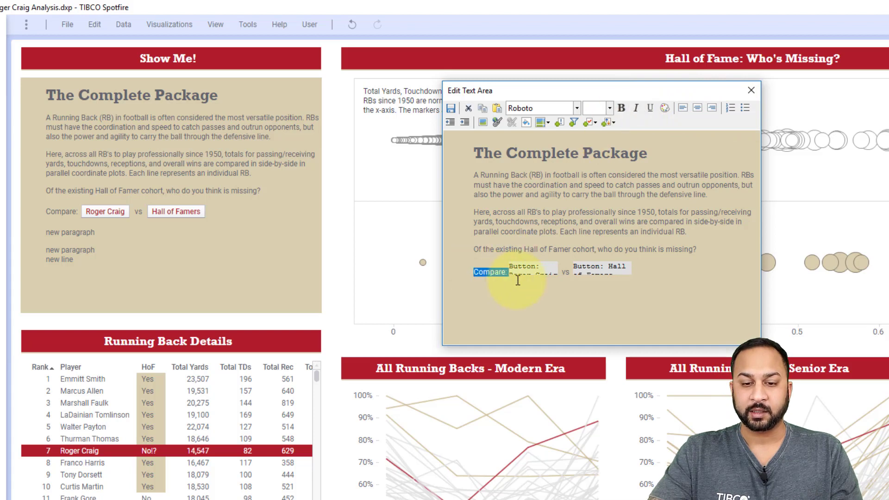
left_click(621, 107)
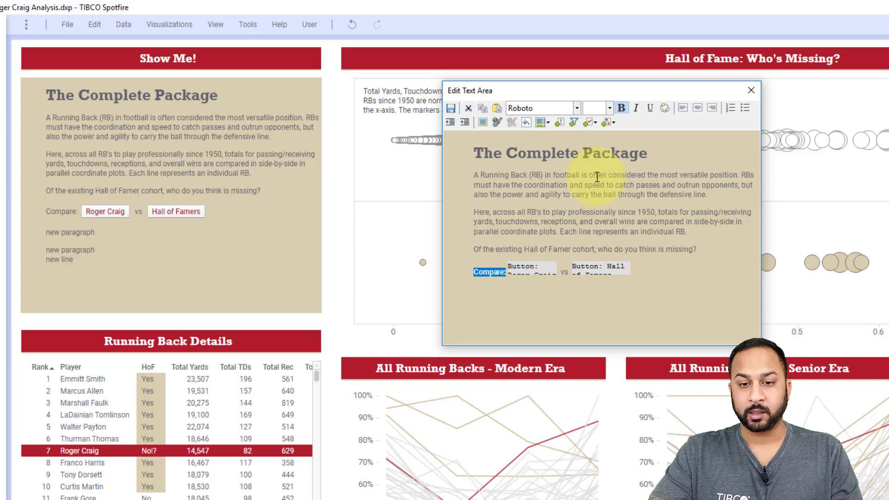
left_click(596, 175)
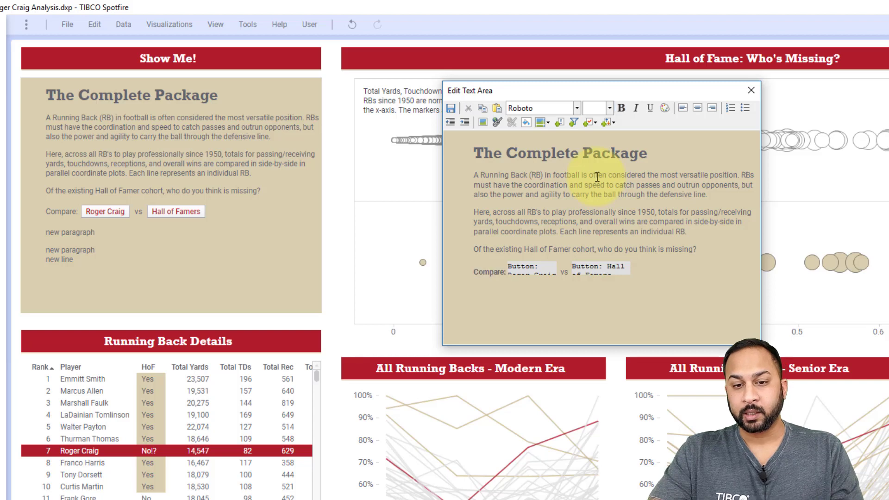
left_click(541, 122)
left_click(560, 134)
left_click(542, 121)
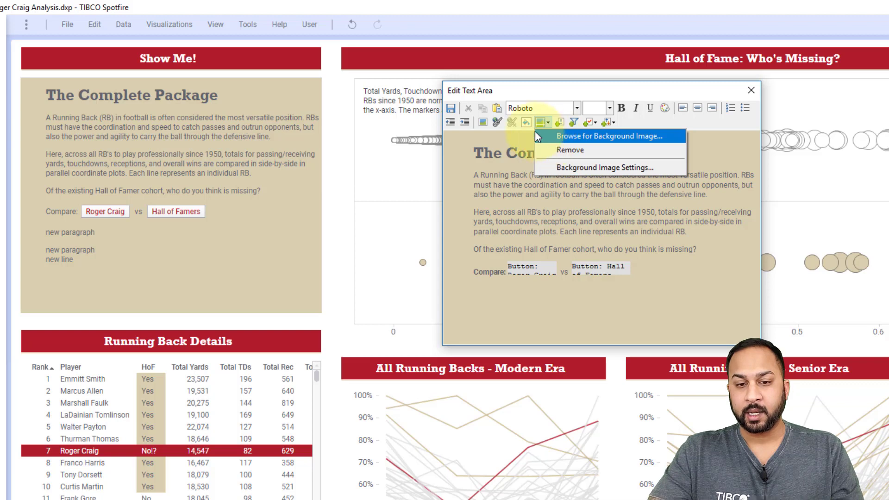
key("Escape")
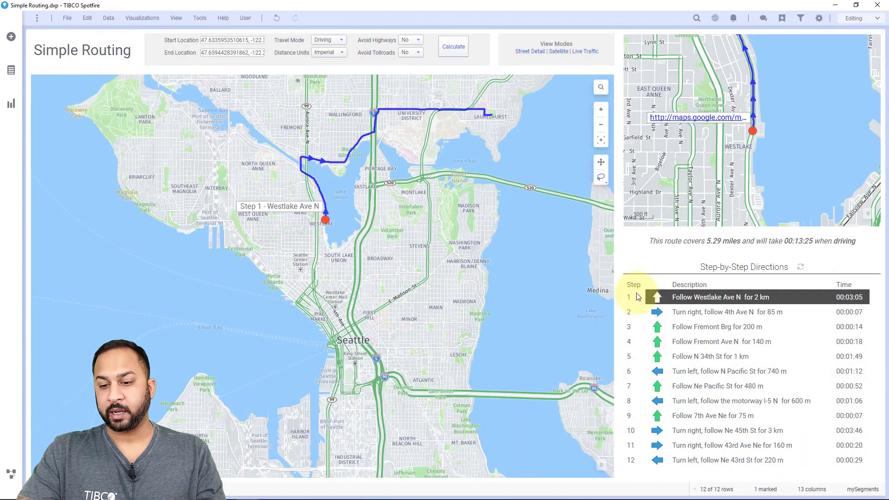
- Step the map marker through route directions 2, 3, 5, 7 and 8 (I-5 N)
left_click(685, 311)
left_click(697, 328)
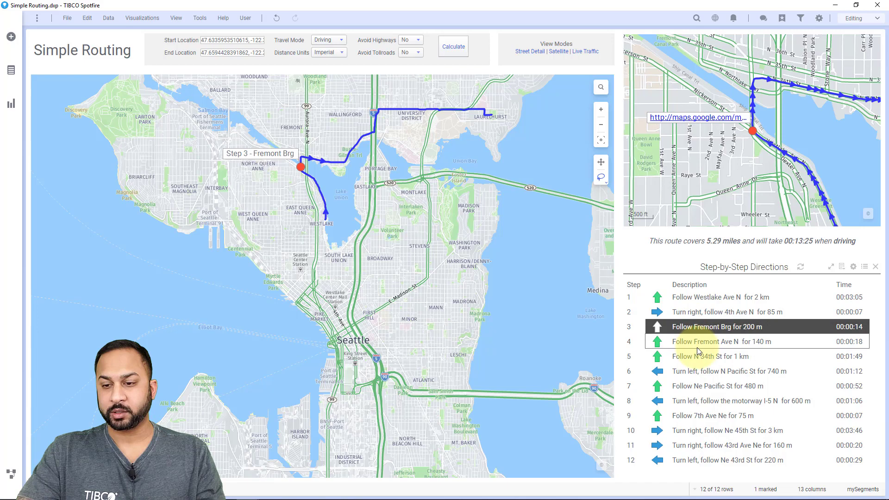
left_click(697, 356)
left_click(698, 386)
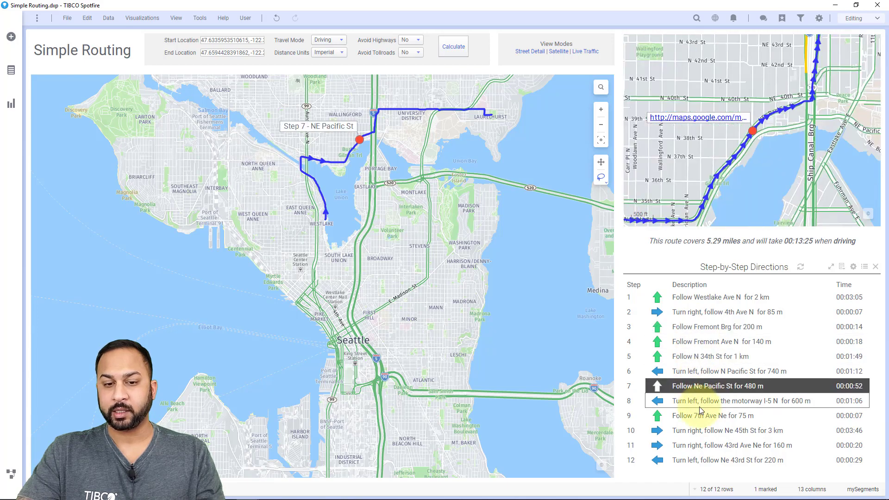
left_click(699, 401)
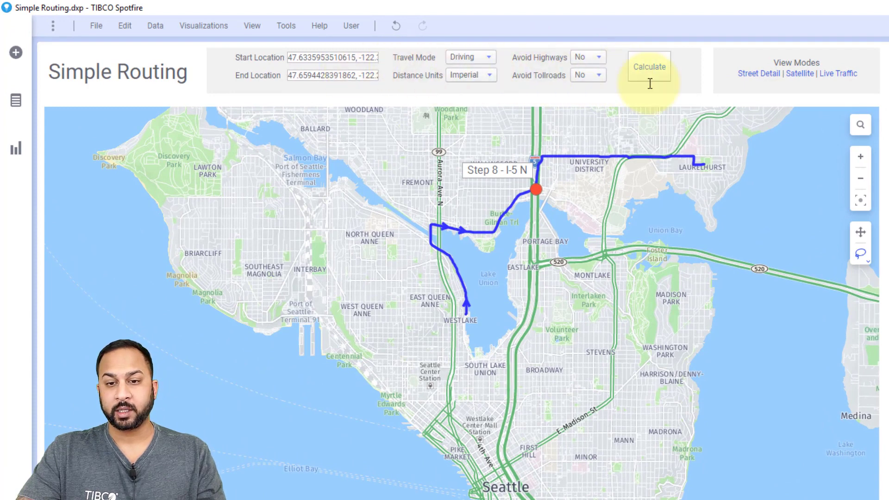
- Inspect the RouteStart and AvoidHwy control layout in the enlarged text area editor, close it, and reopen its options
right_click(685, 68)
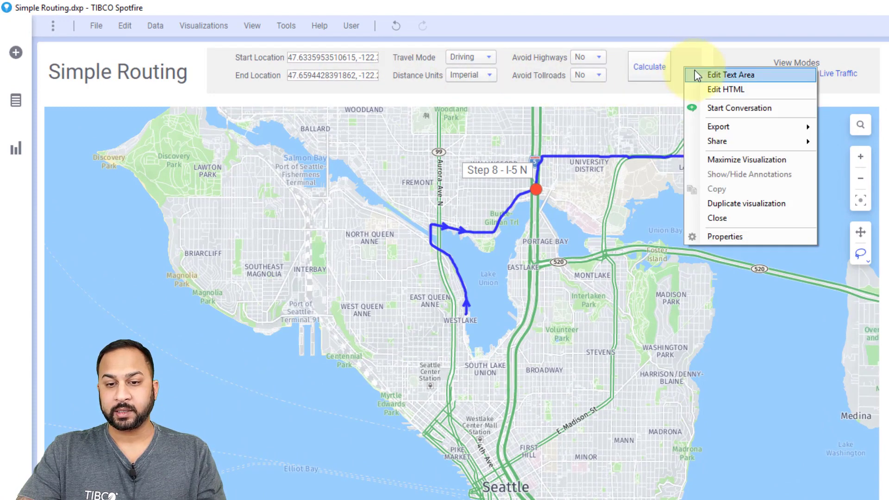
left_click(695, 72)
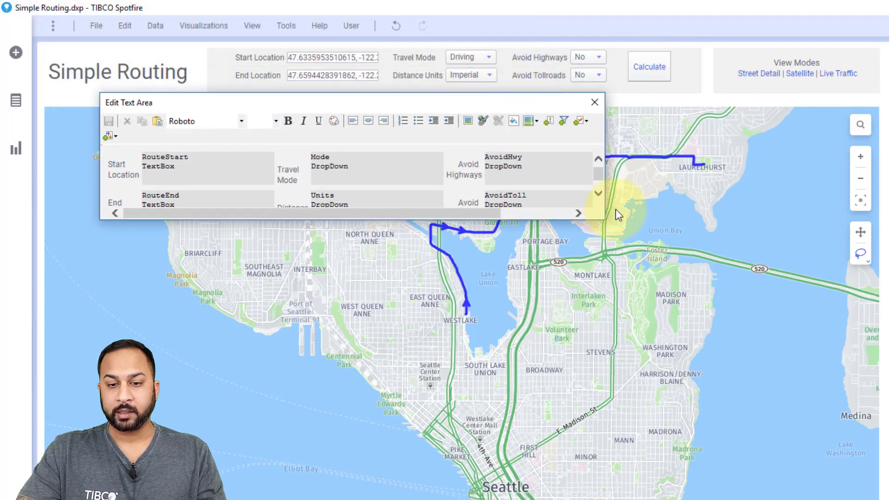
left_click_drag(602, 220, 654, 274)
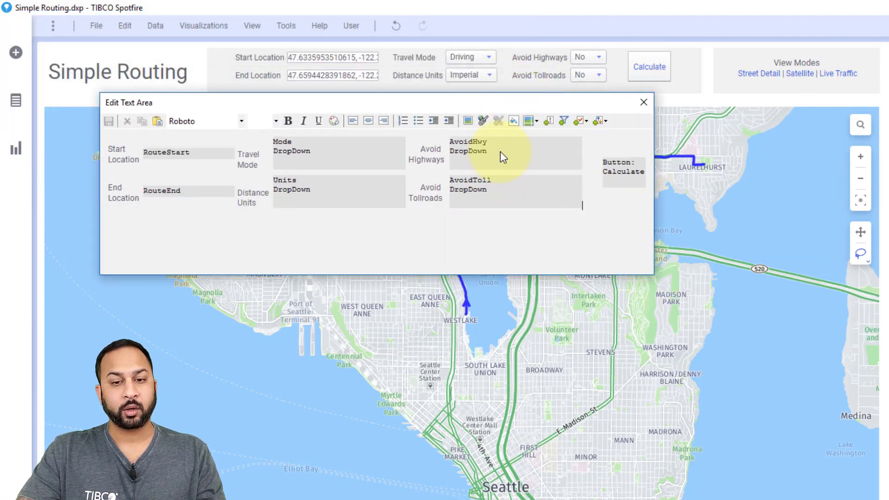
left_click(500, 152)
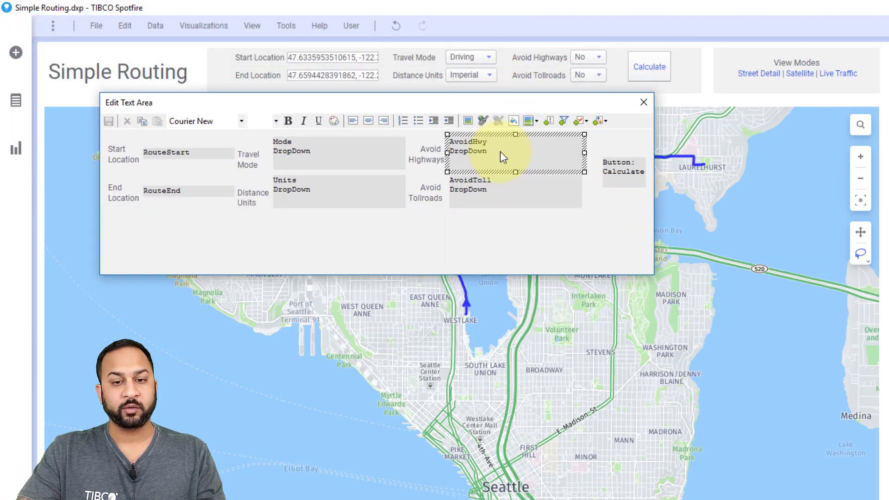
left_click(184, 153)
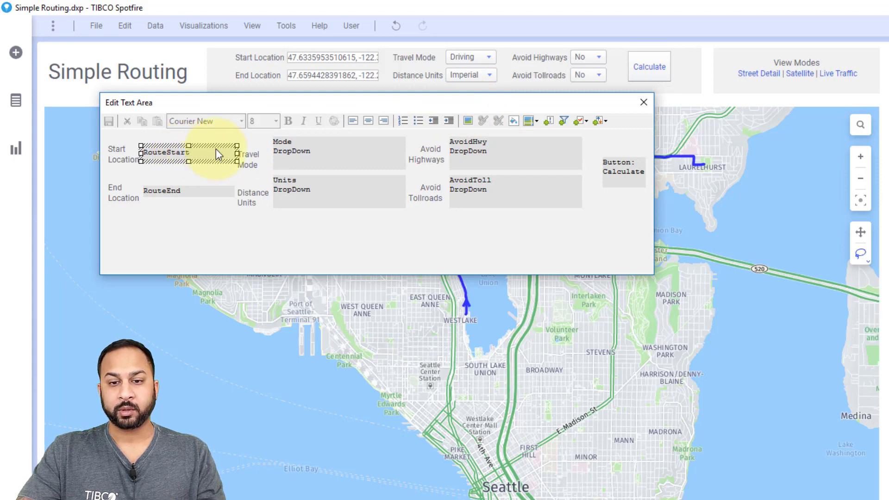
left_click(649, 103)
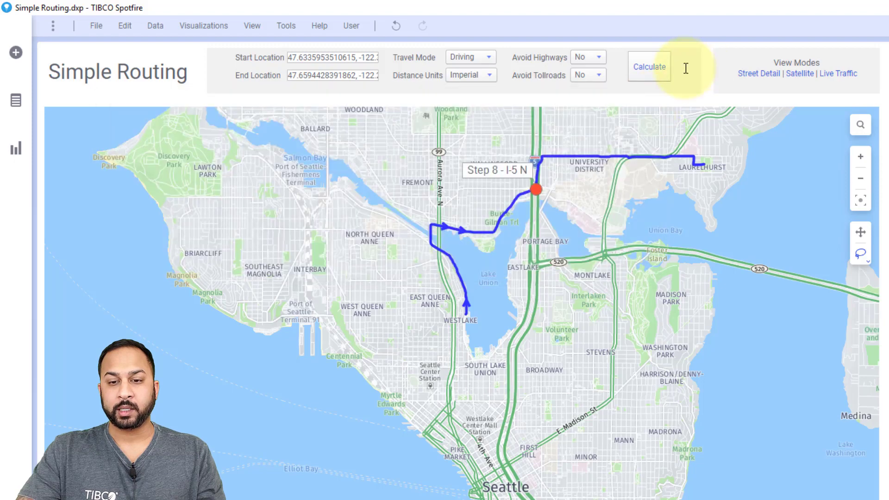
right_click(685, 67)
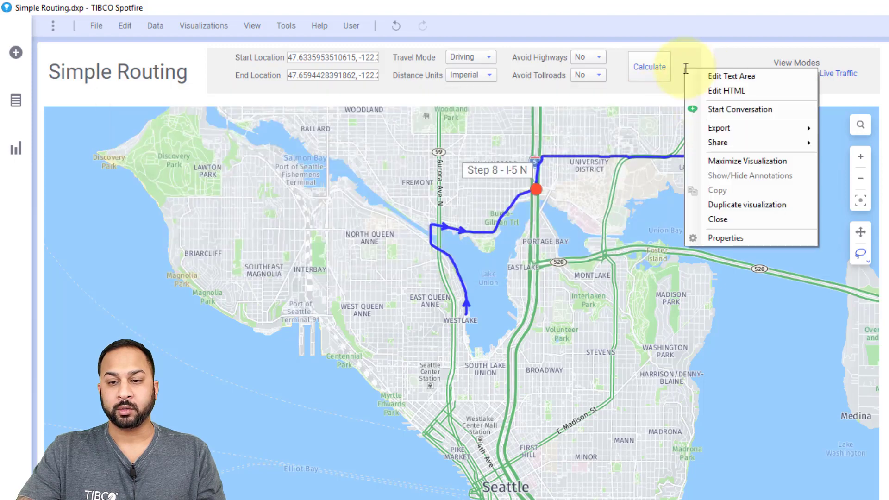
- Open the text area's HTML via Edit HTML and inspect the SpotfireControl tag, Start Location text and its TD tags
left_click(699, 90)
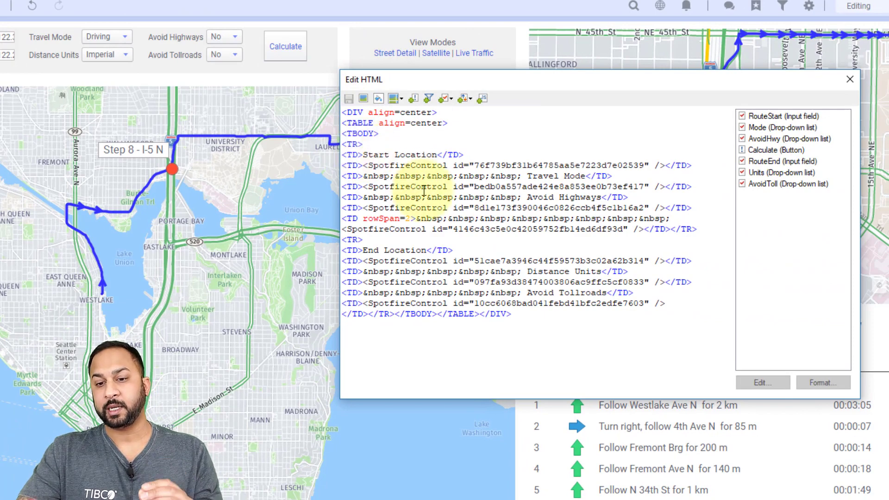
mouse_move(379, 166)
left_mouse_down()
mouse_move(658, 165)
mouse_move(369, 166)
left_mouse_up()
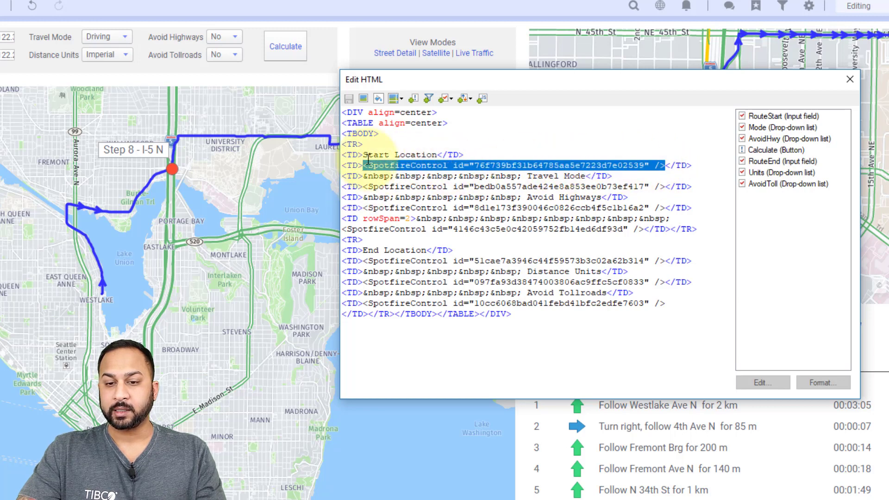
left_click_drag(366, 154, 430, 154)
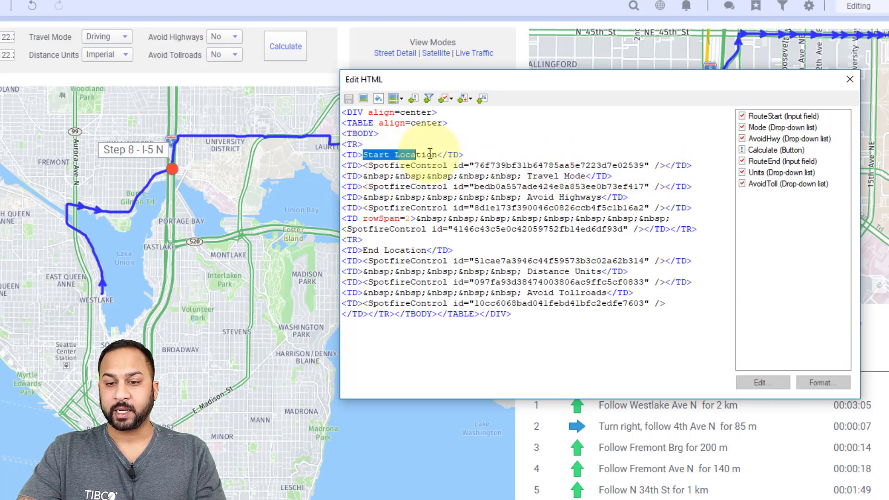
left_click(357, 152)
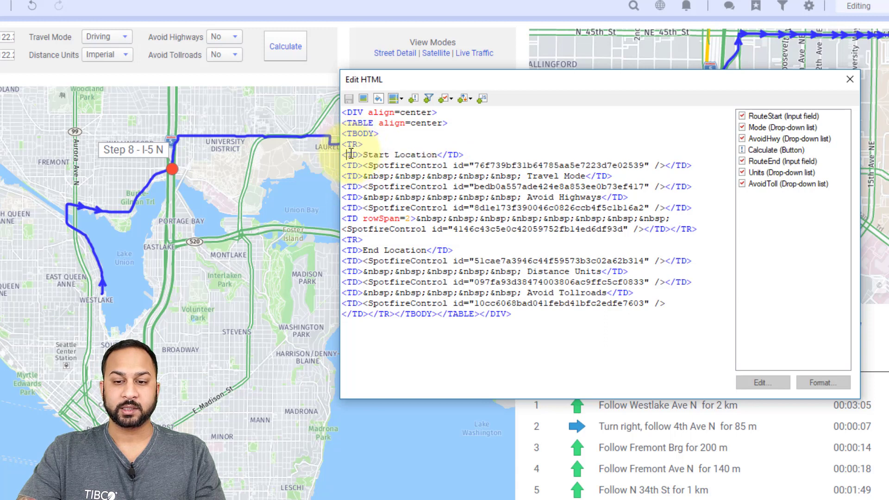
left_click_drag(442, 155, 459, 154)
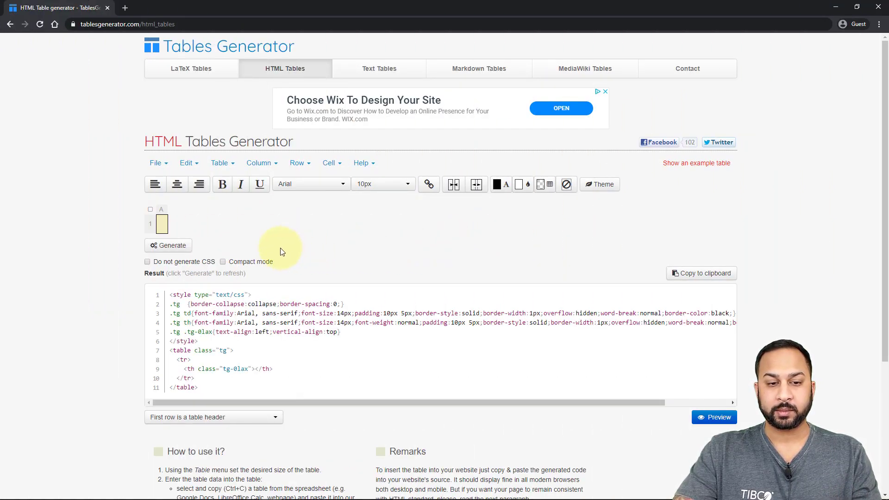
- Replace the one-cell table in Tables Generator with a new blank 2-row by 4-column table
left_click(158, 163)
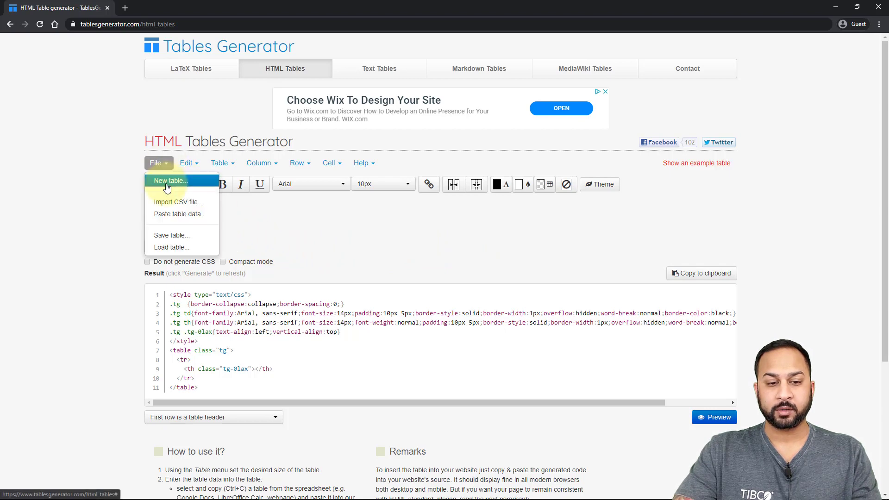
left_click(167, 182)
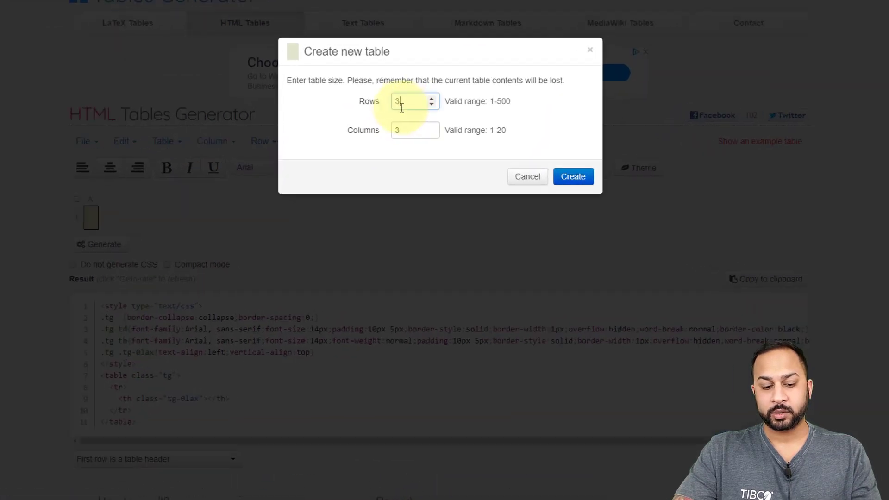
type("2")
left_click(421, 129)
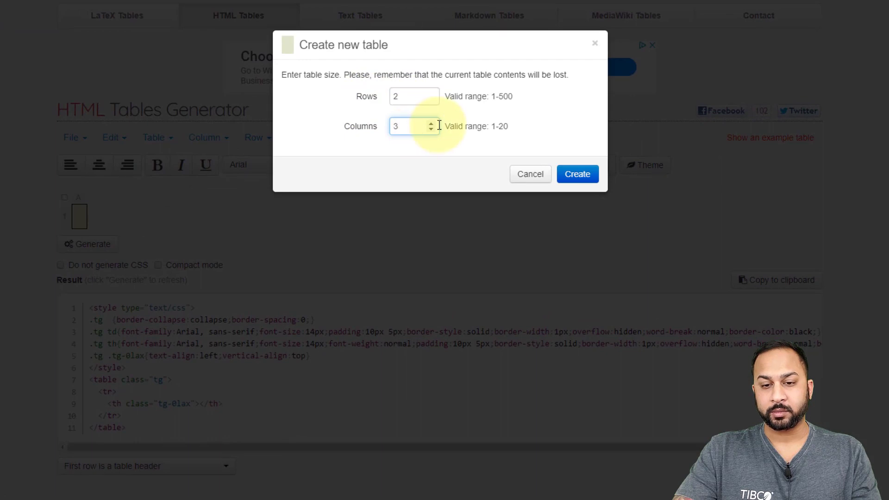
left_click(569, 173)
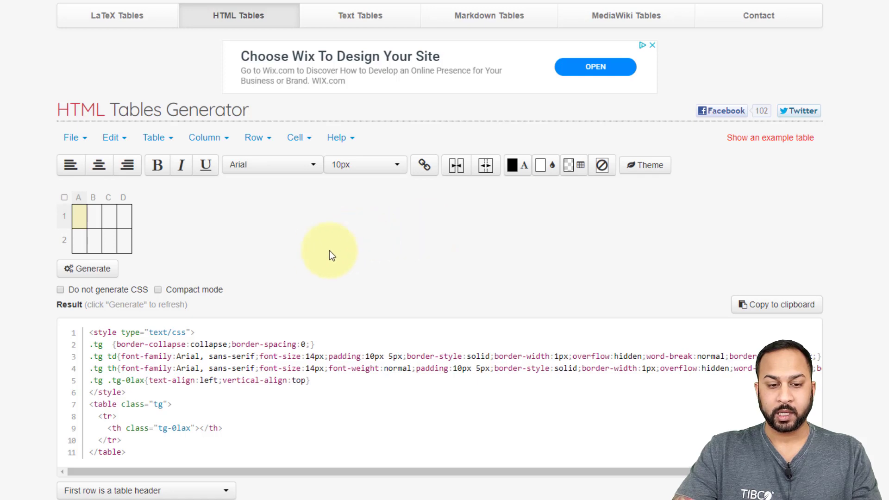
- Select table cells and turn on 'Do not generate CSS'
left_click(125, 225)
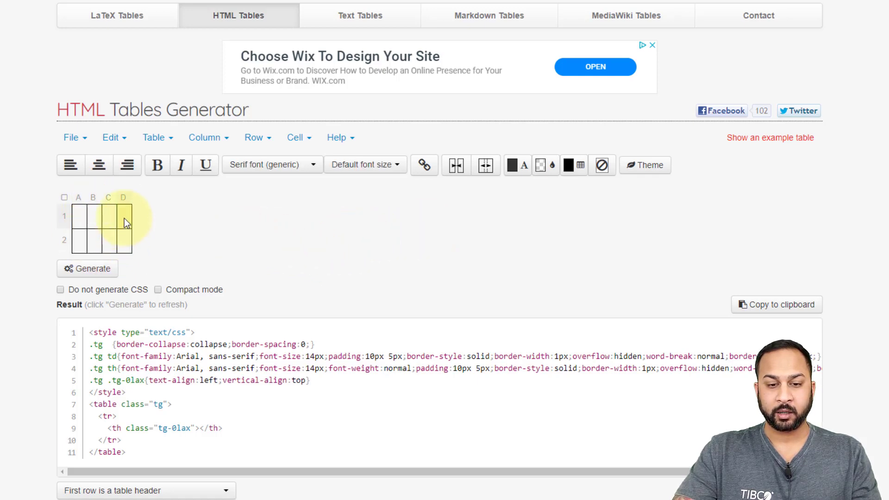
left_click(96, 220)
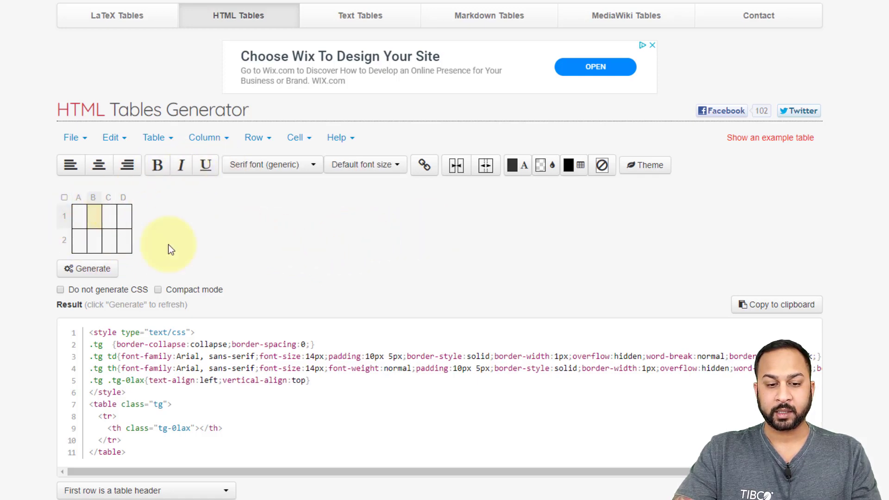
left_click(133, 291)
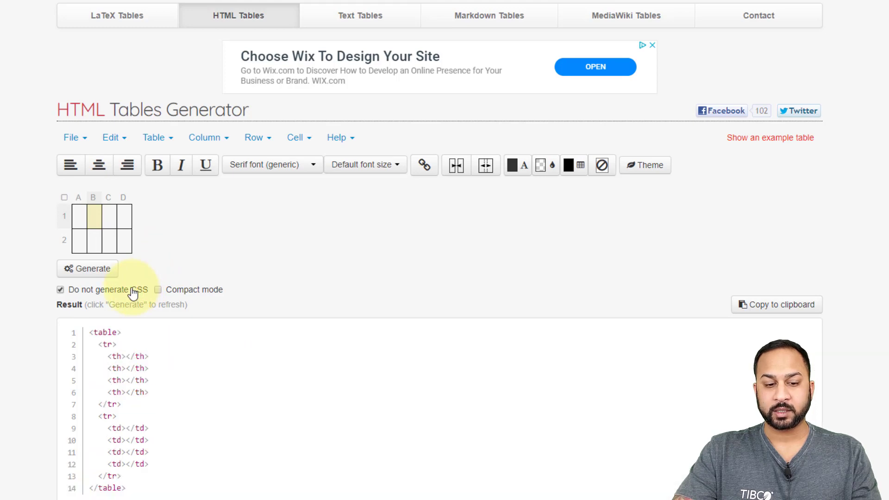
- Uncheck 'First row is a table header' under Extra options and review the generated HTML code
scroll(158, 296, "down", 3)
left_click(155, 365)
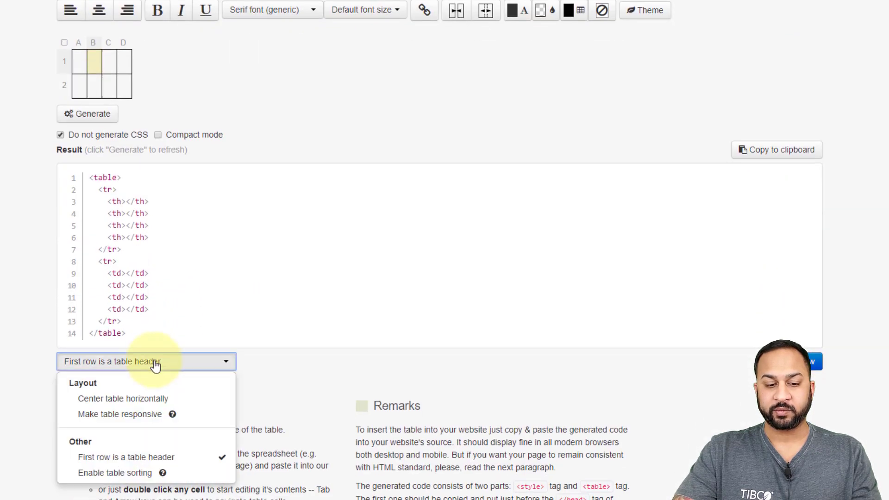
left_click(131, 458)
left_click(237, 335)
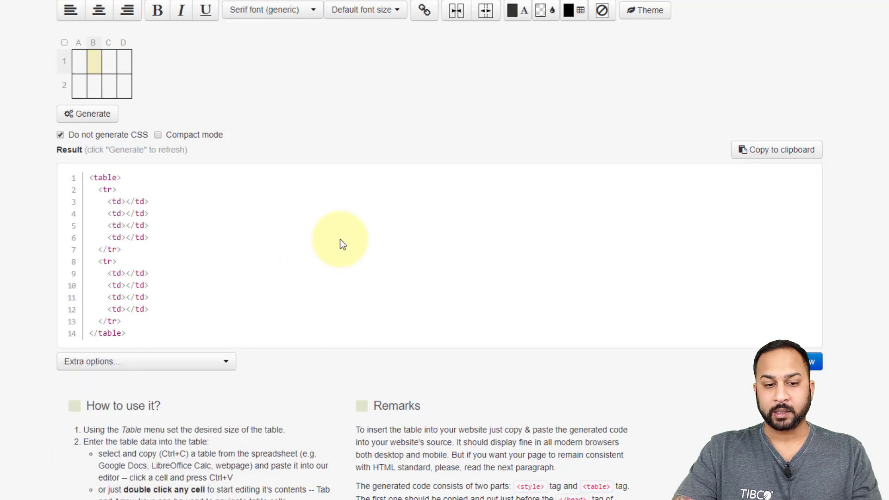
left_click_drag(93, 184, 176, 334)
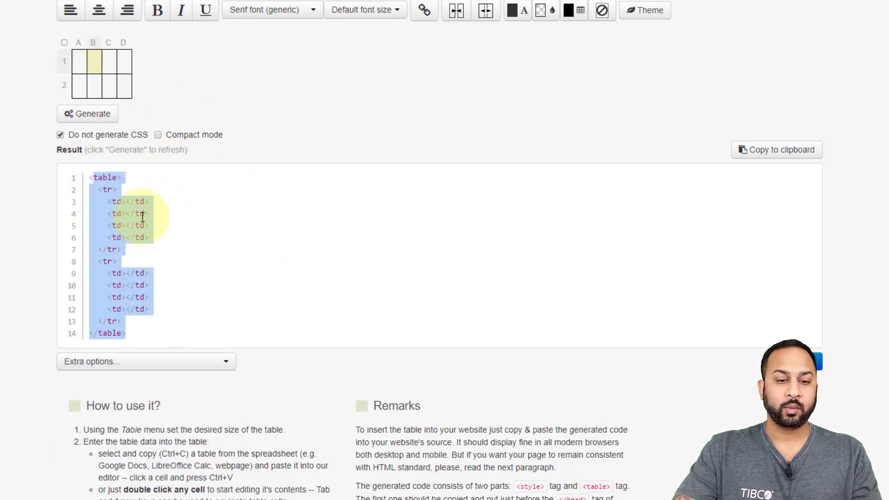
left_click(132, 204)
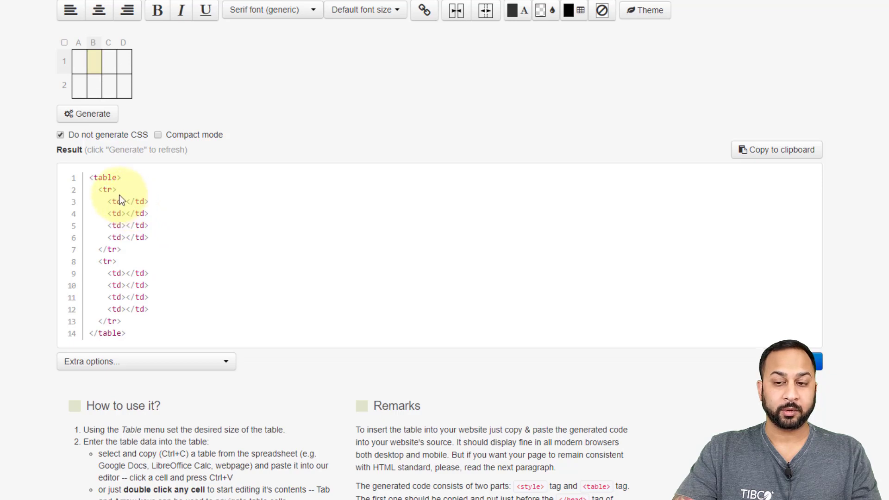